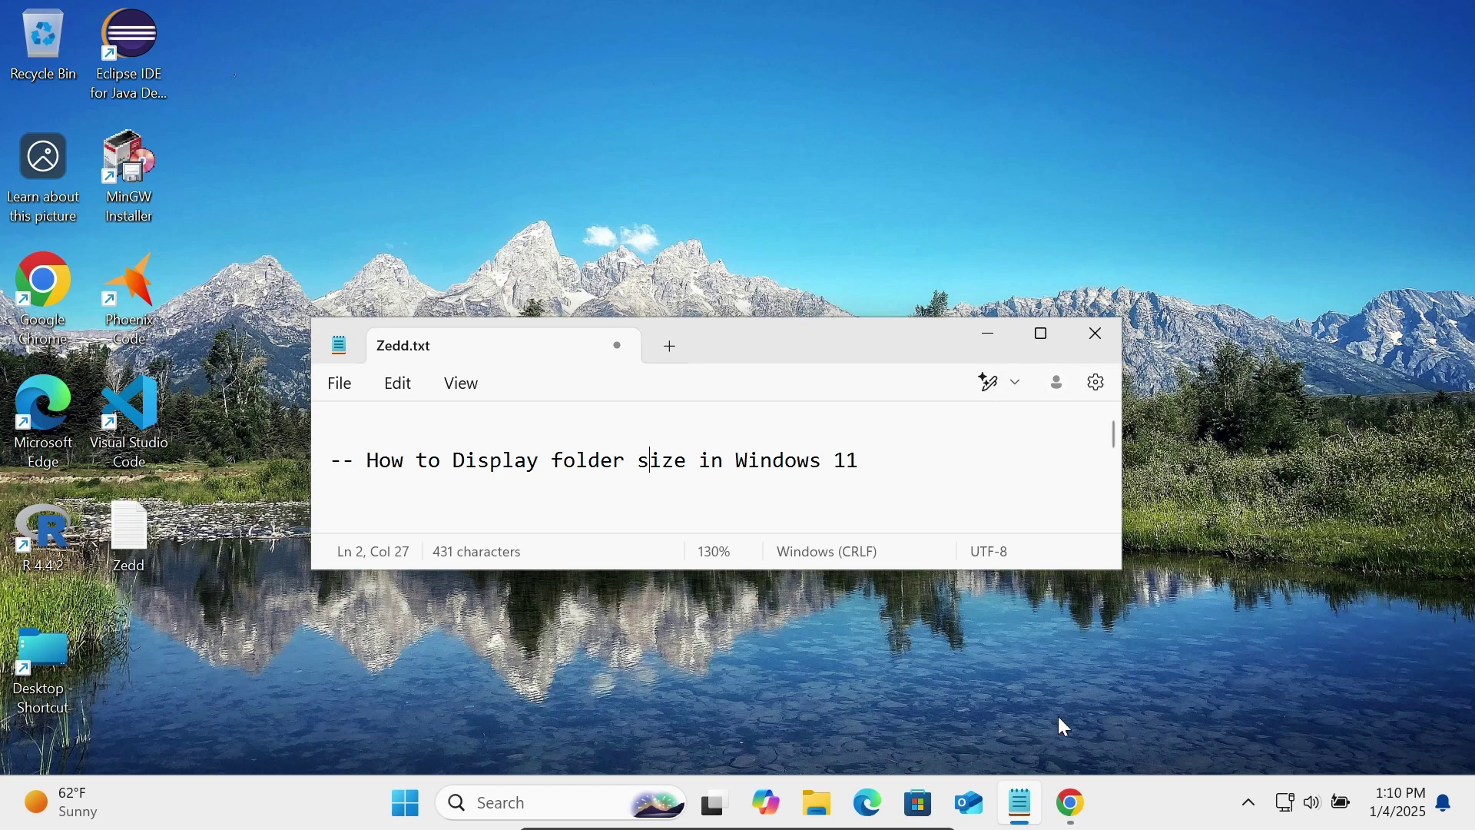
- Open the JAM Software TreeSize Free page and choose Free Download
left_click(1070, 803)
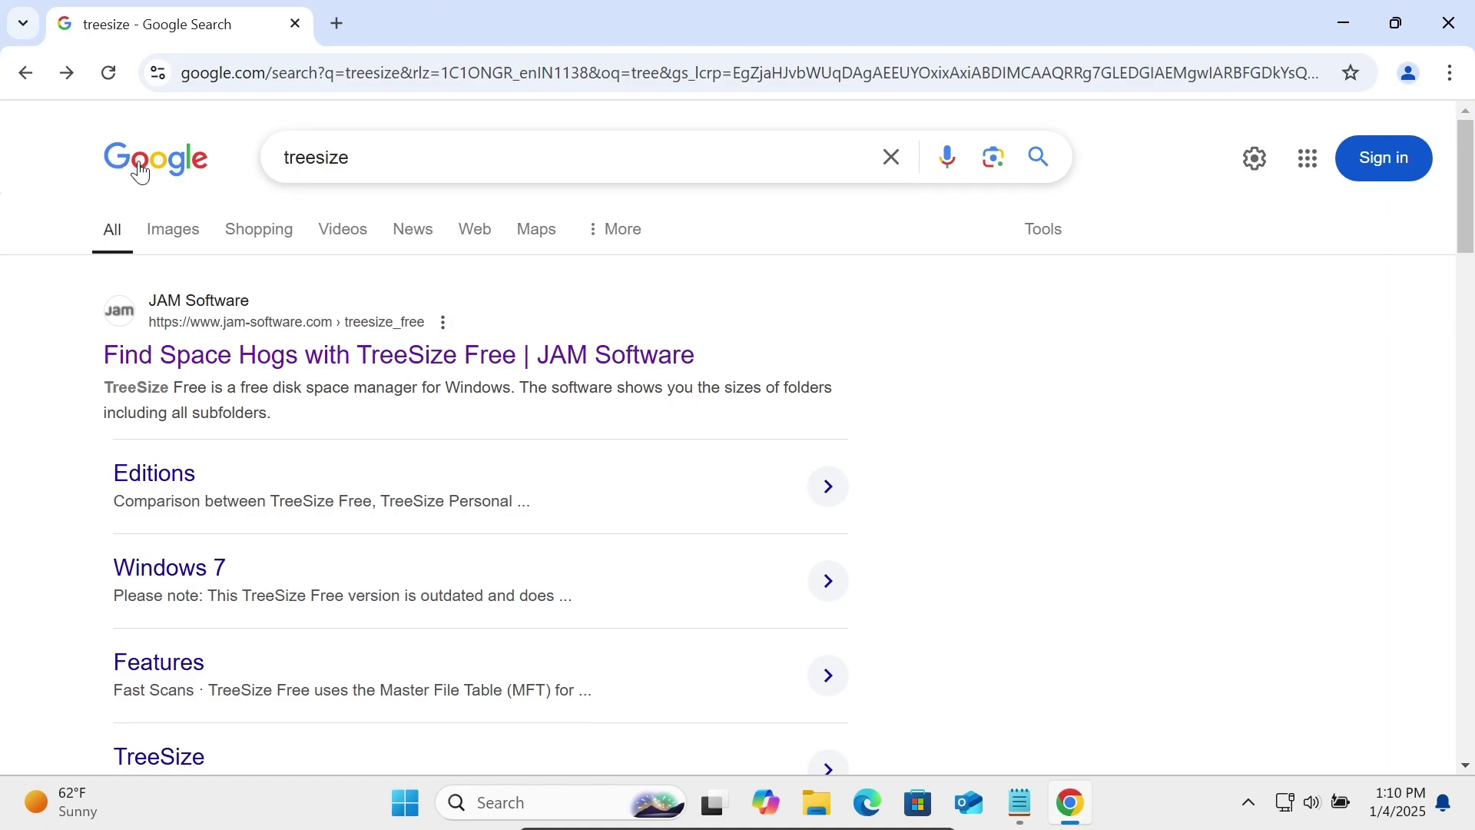
left_click(284, 358)
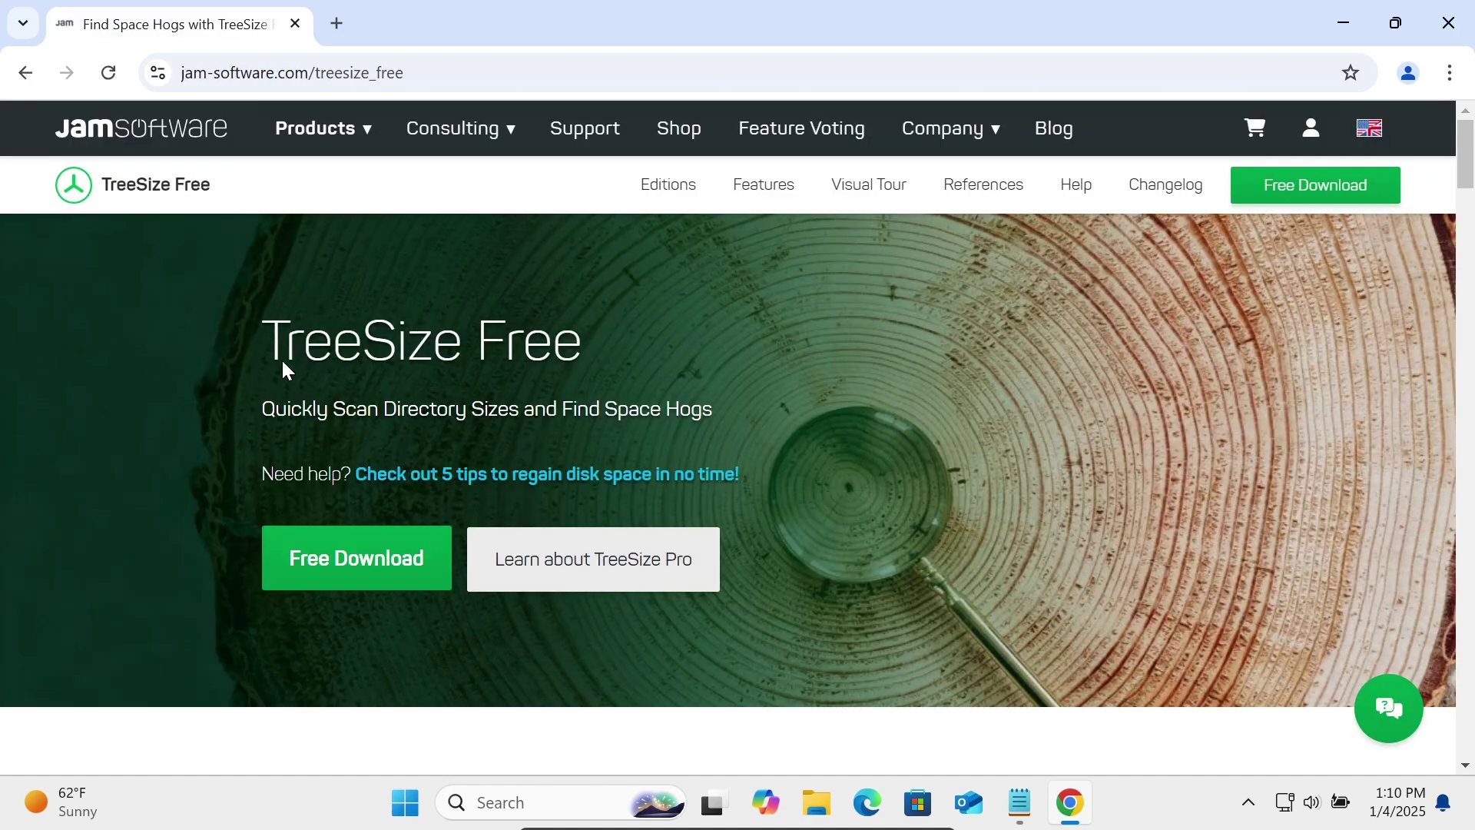
left_click(312, 568)
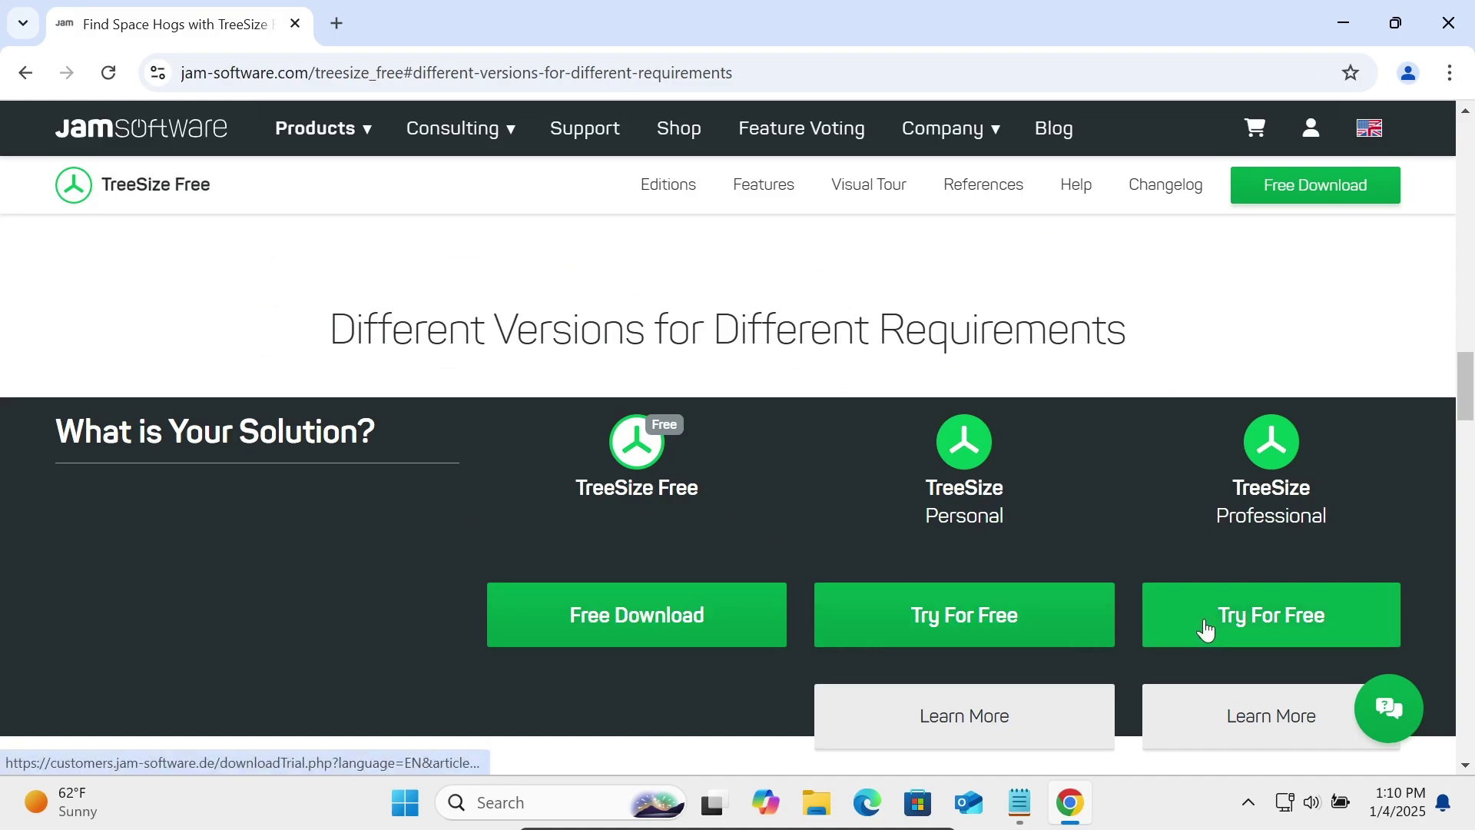
left_click(633, 620)
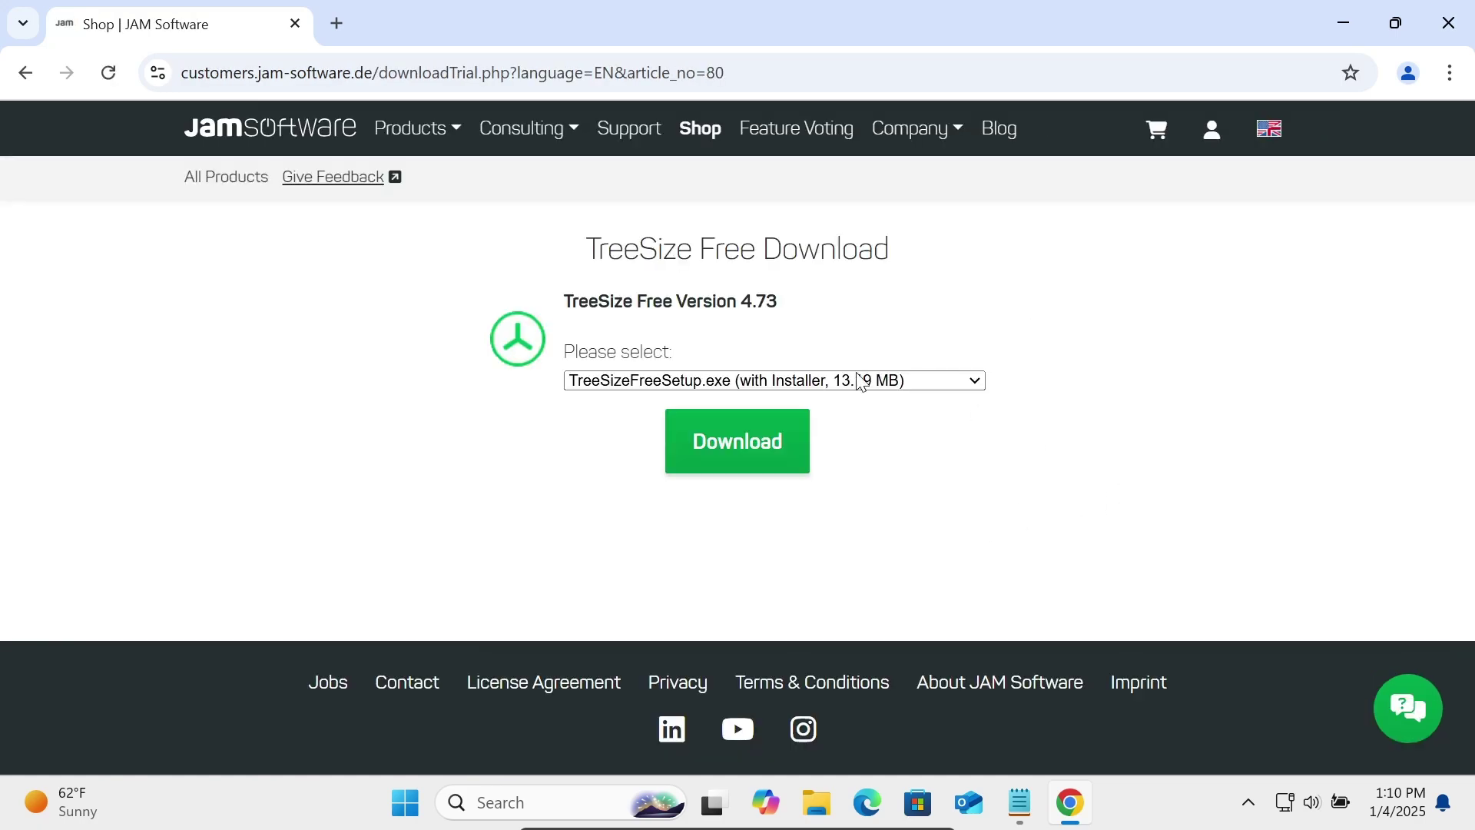
- Download TreeSizeFreeSetup.exe and launch it from Chrome's downloads list
left_click(782, 380)
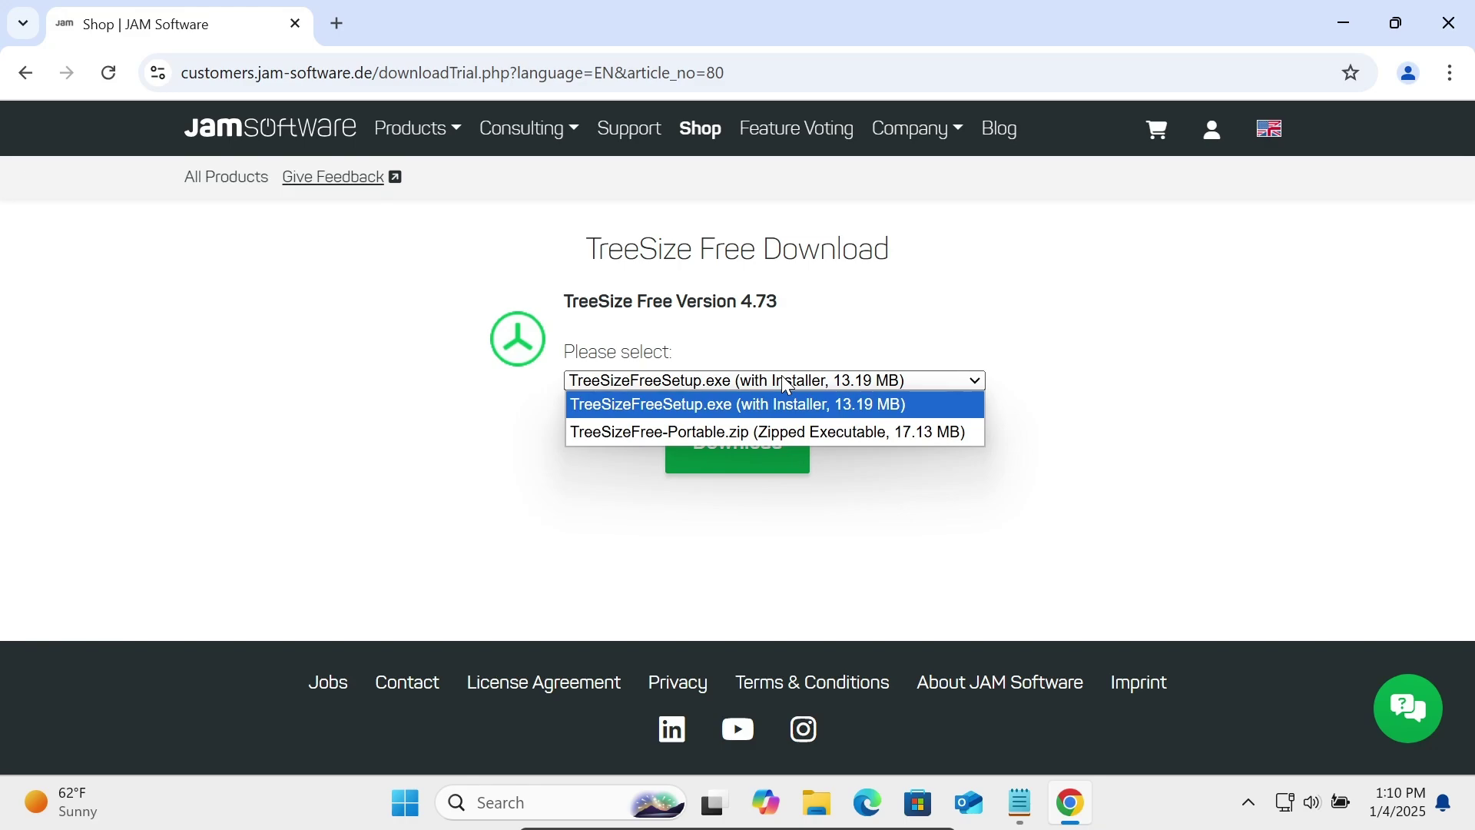
left_click(785, 383)
left_click(737, 449)
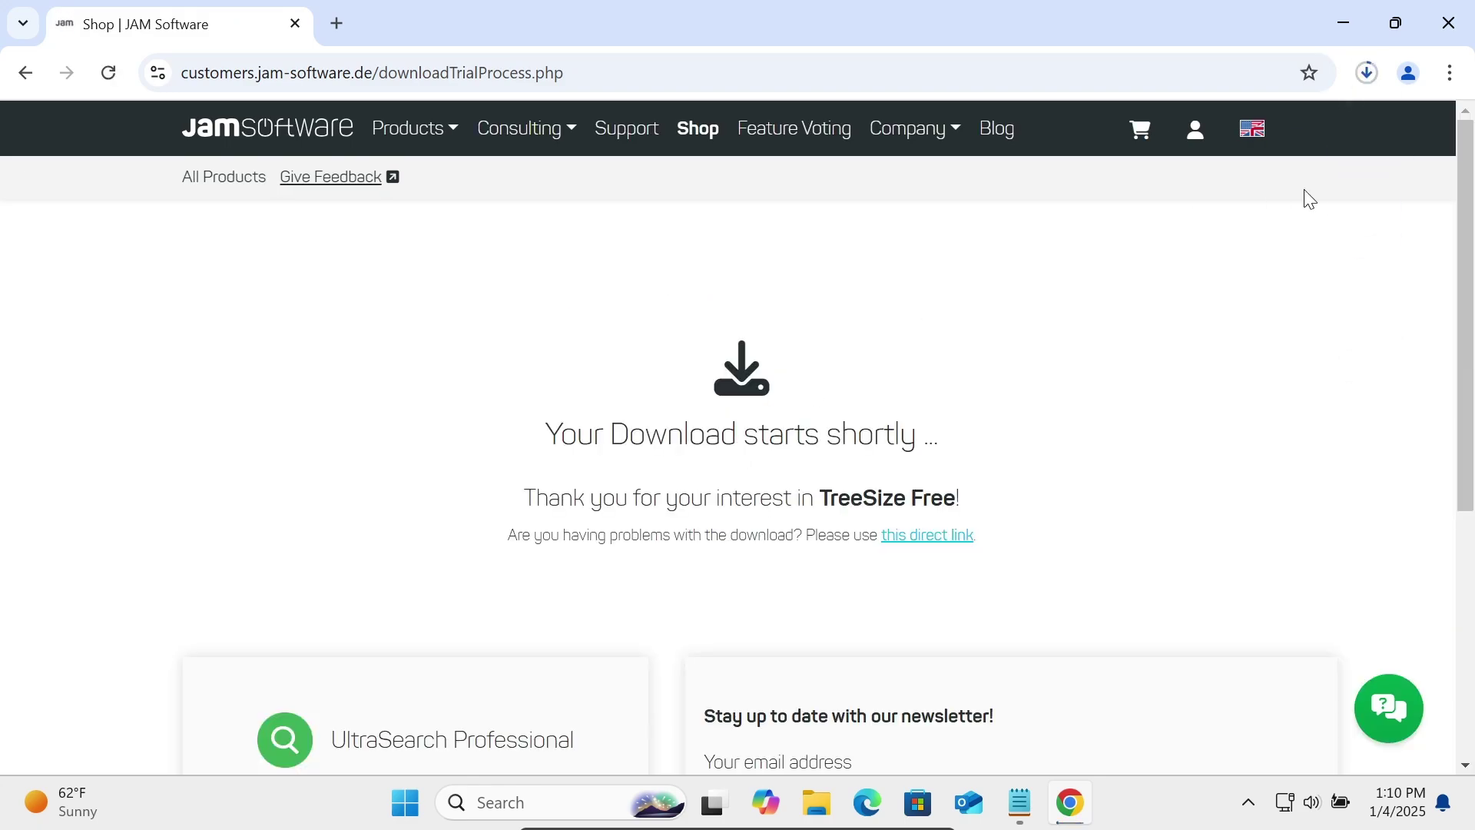
left_click(1366, 74)
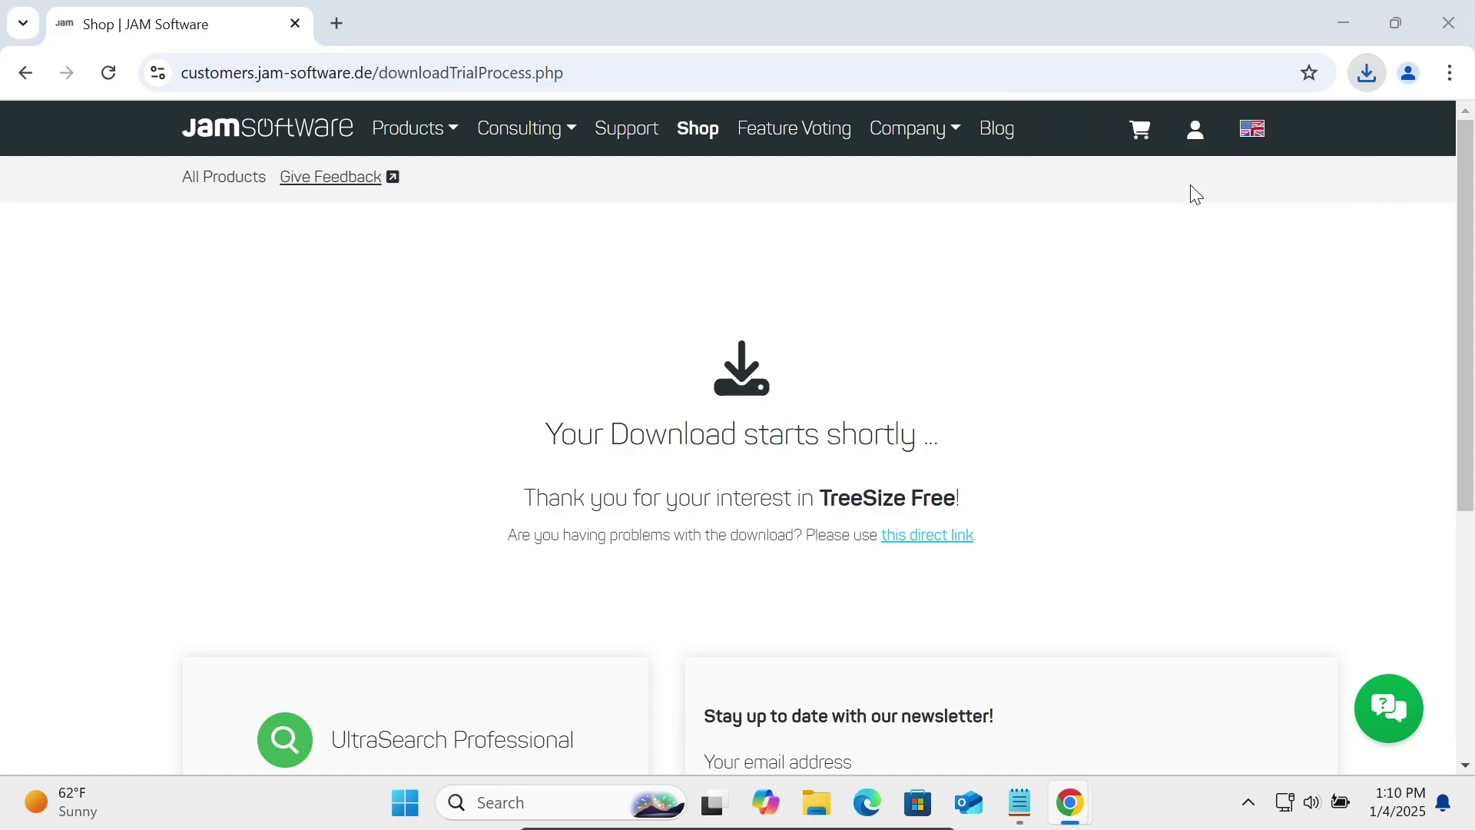
left_click(1341, 15)
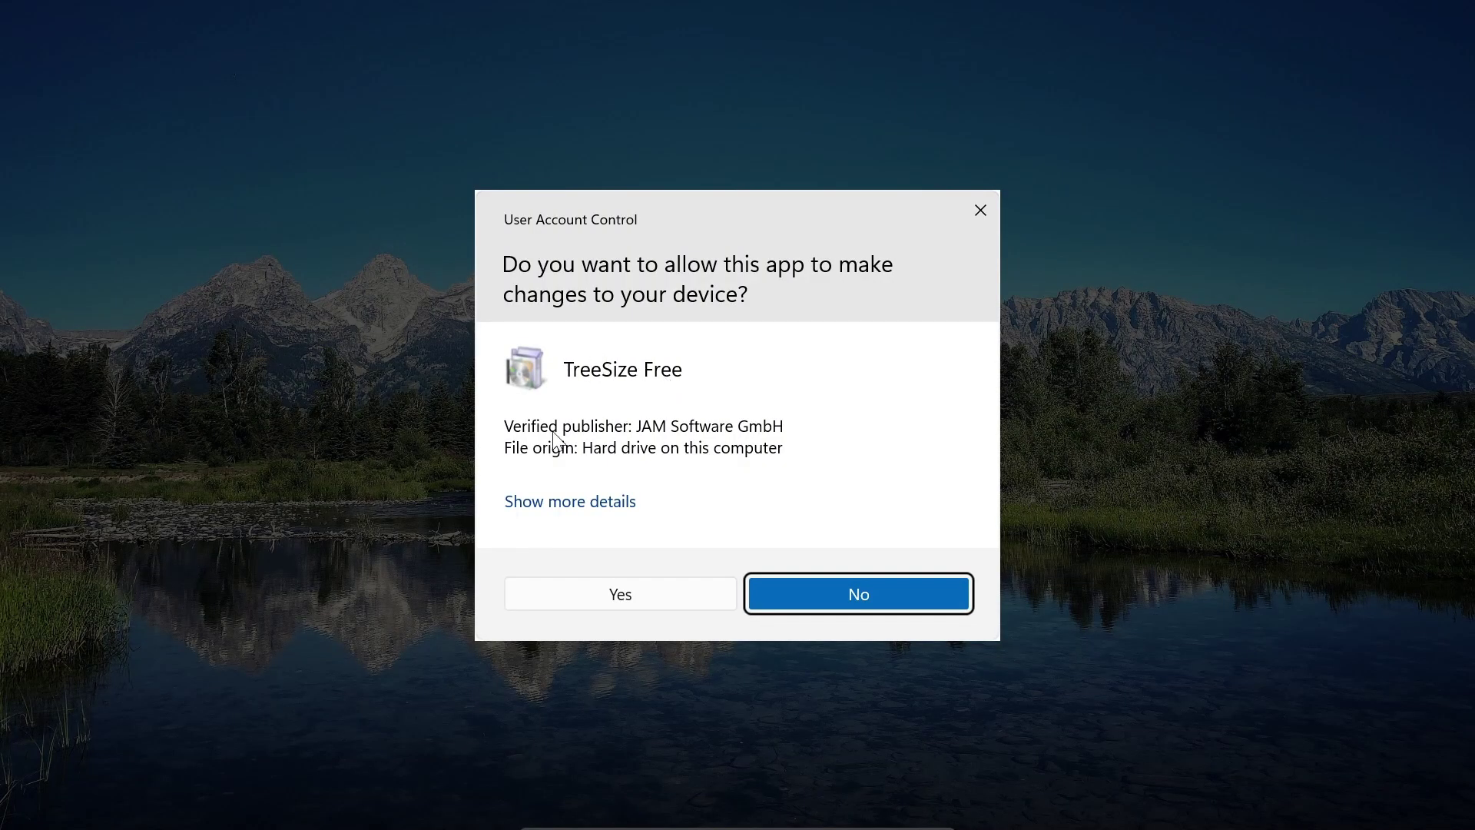
- Allow the installer to run, keep English, and accept the license agreement
left_click(560, 602)
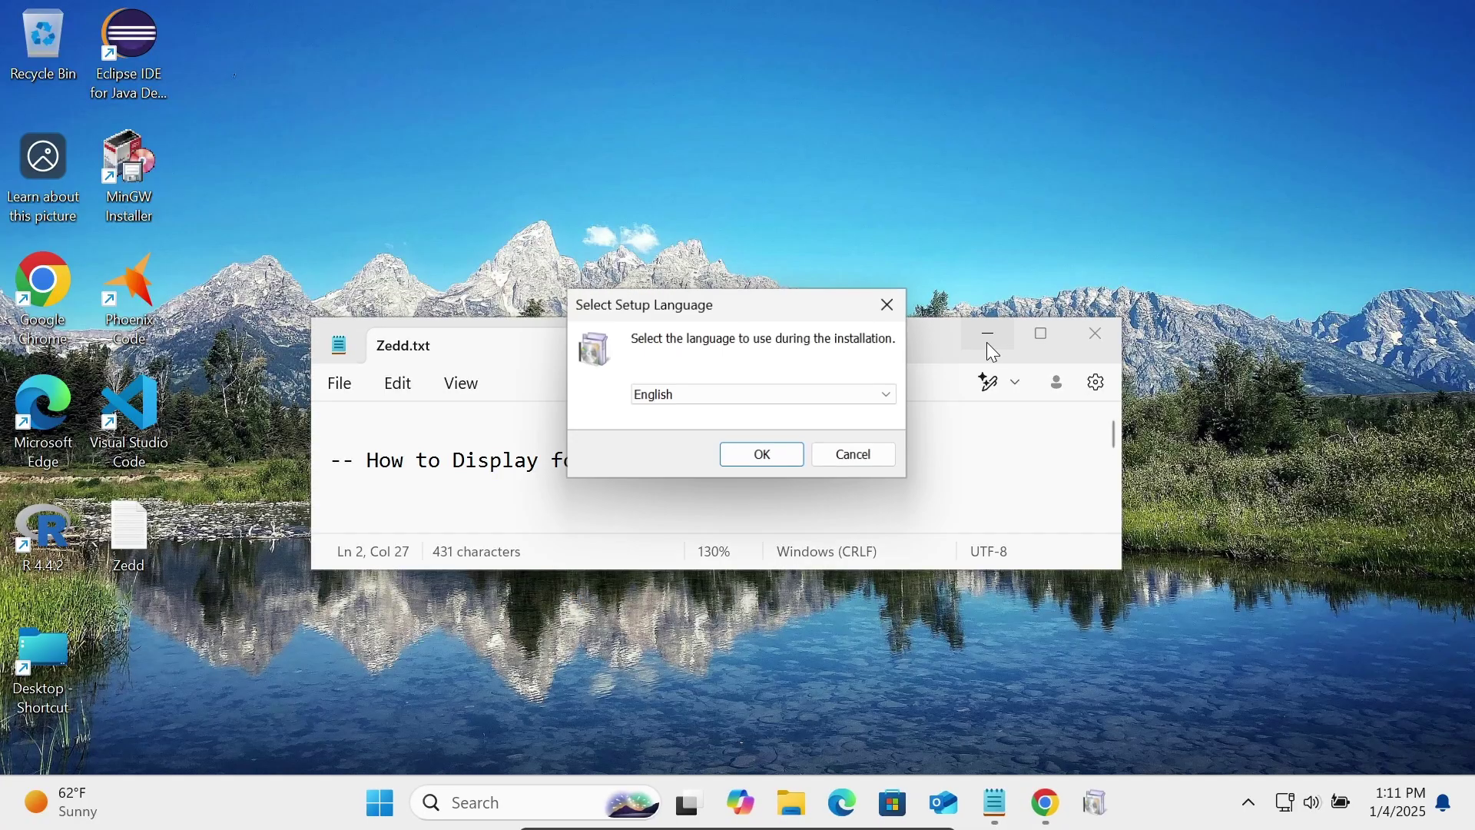
left_click(987, 335)
left_click(863, 398)
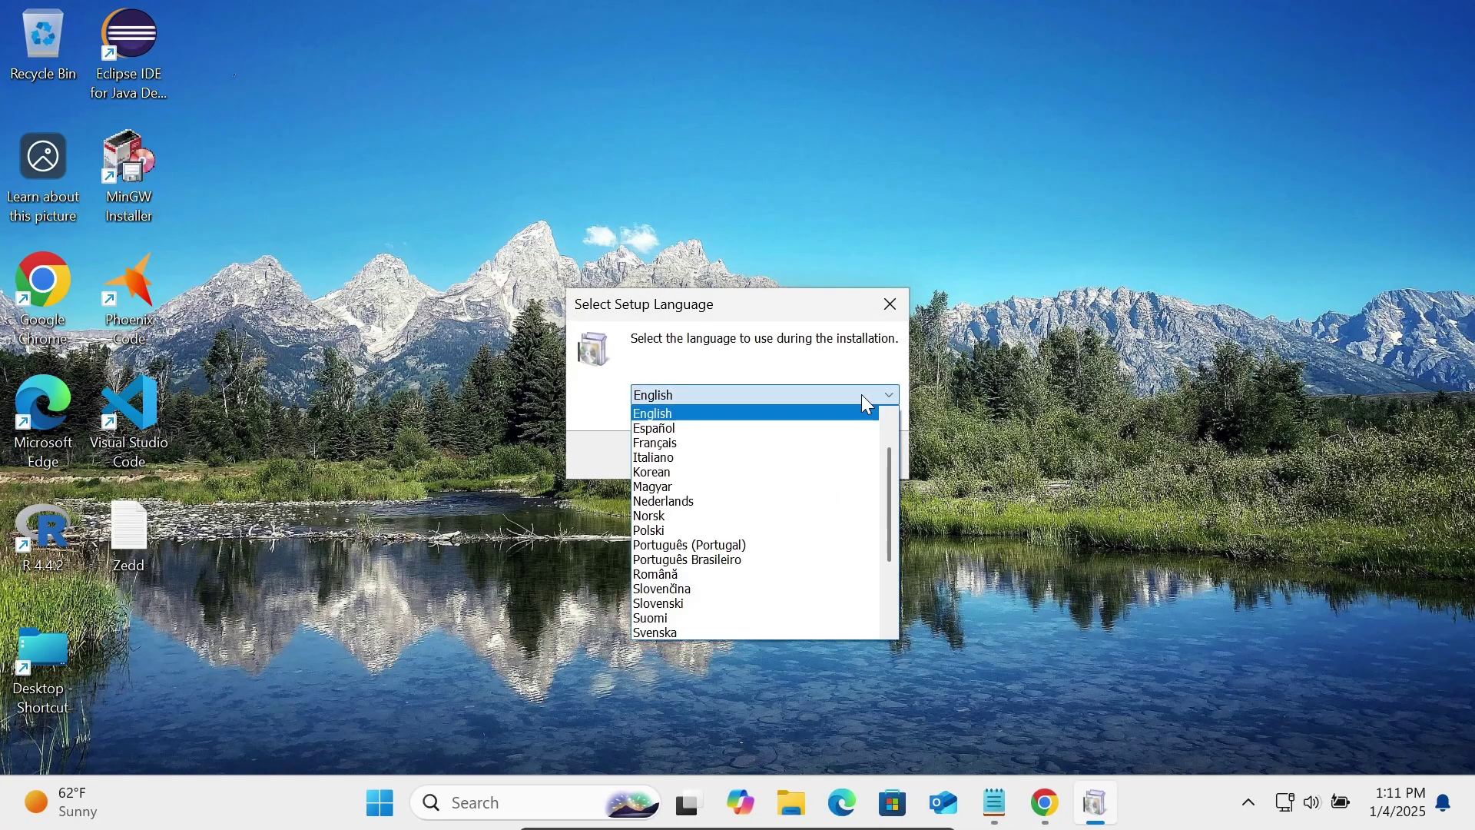
left_click(764, 457)
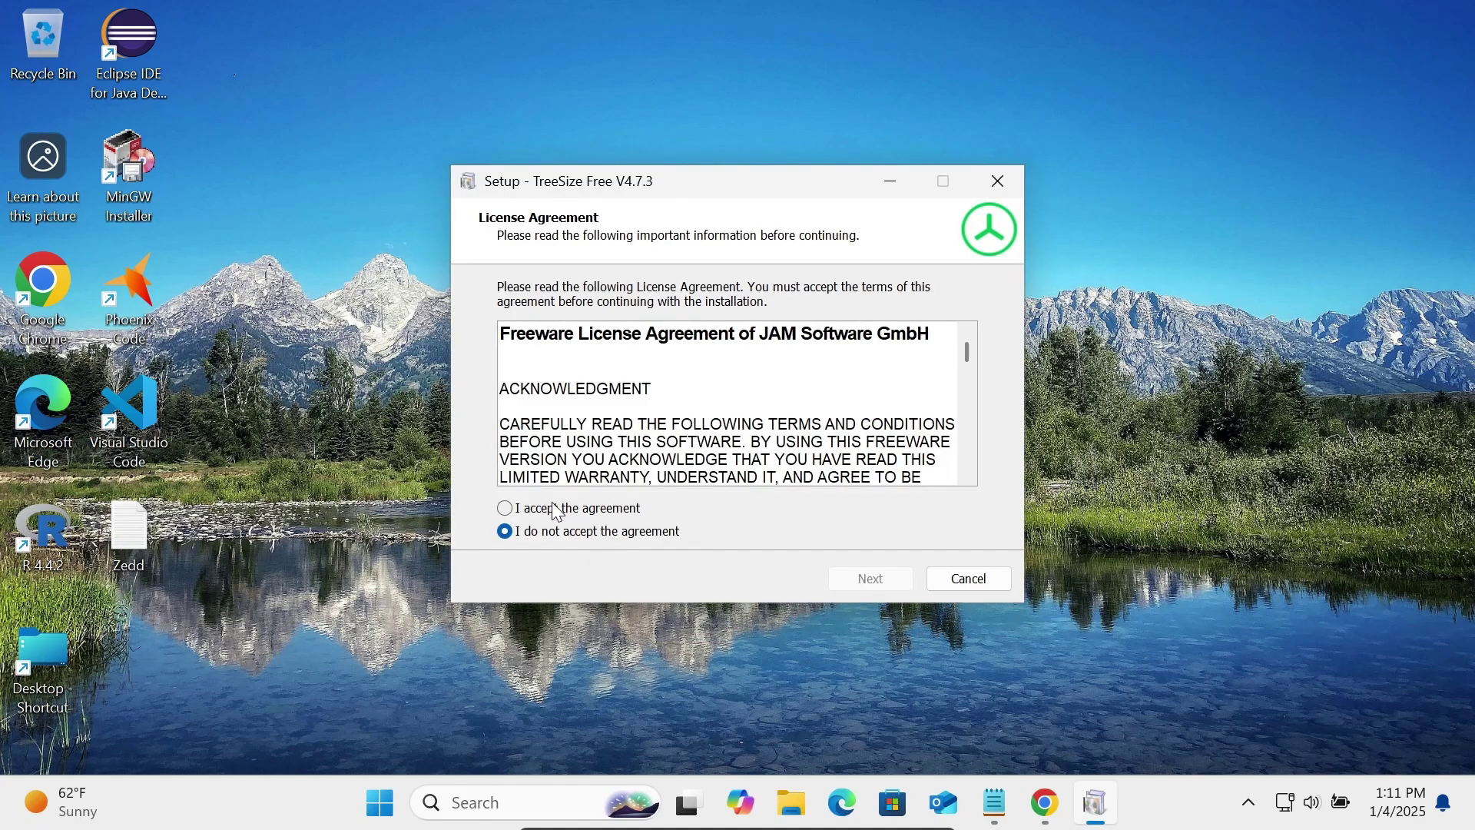
left_click(554, 509)
left_click(860, 576)
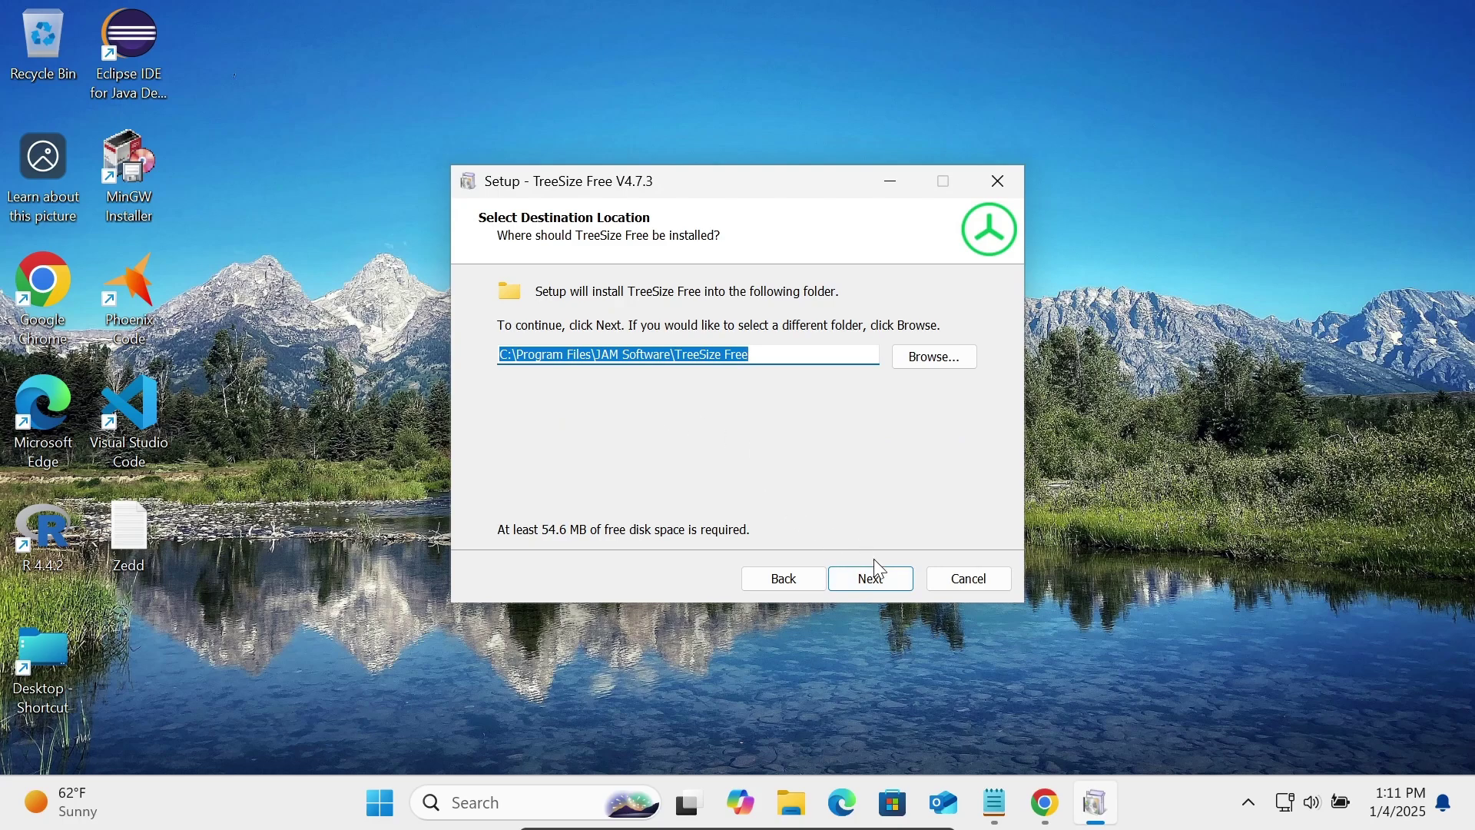
- Install to the default folder with a current-user desktop shortcut, then finish setup
left_click(887, 586)
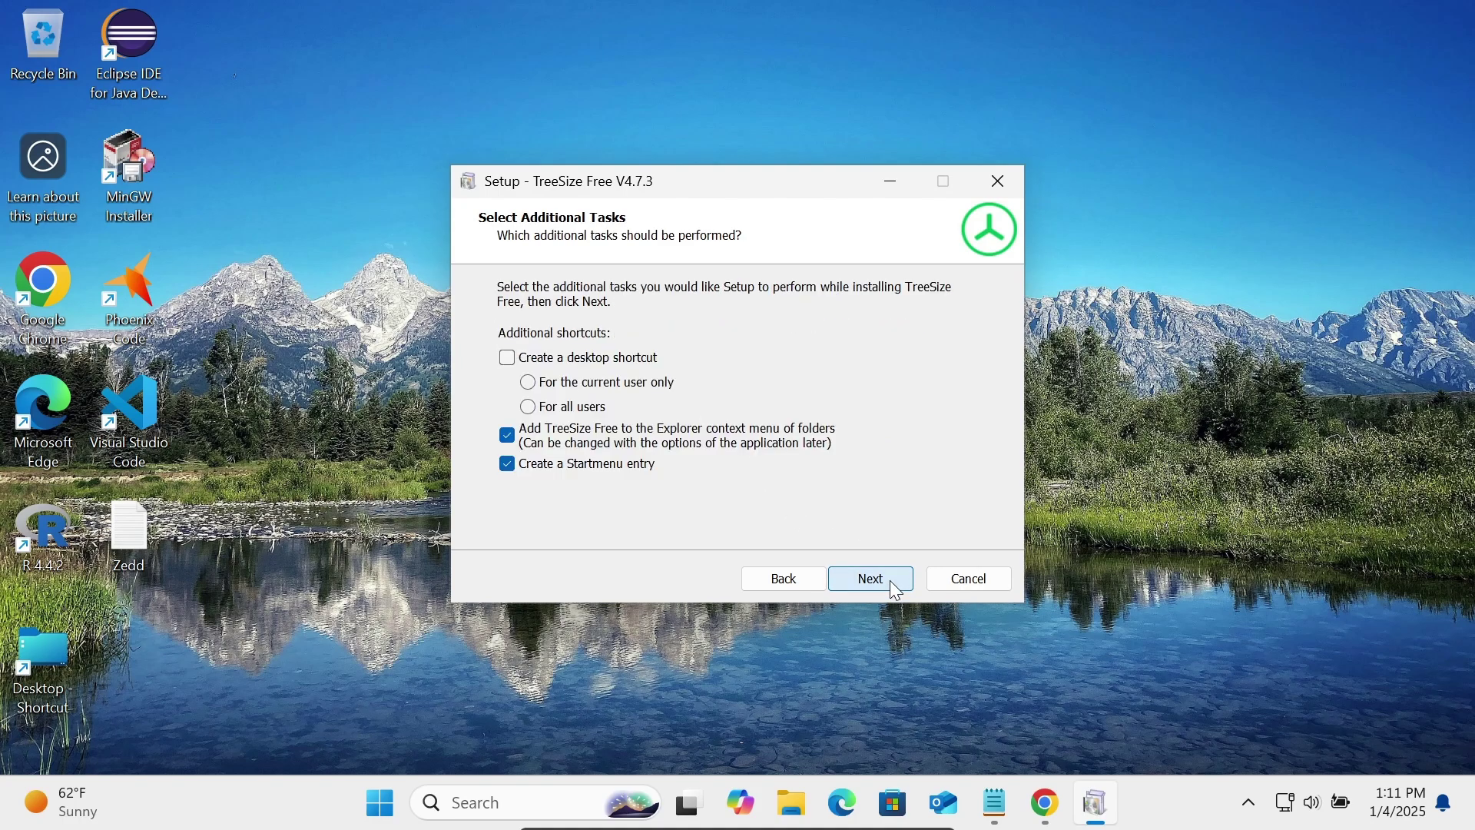
left_click(507, 357)
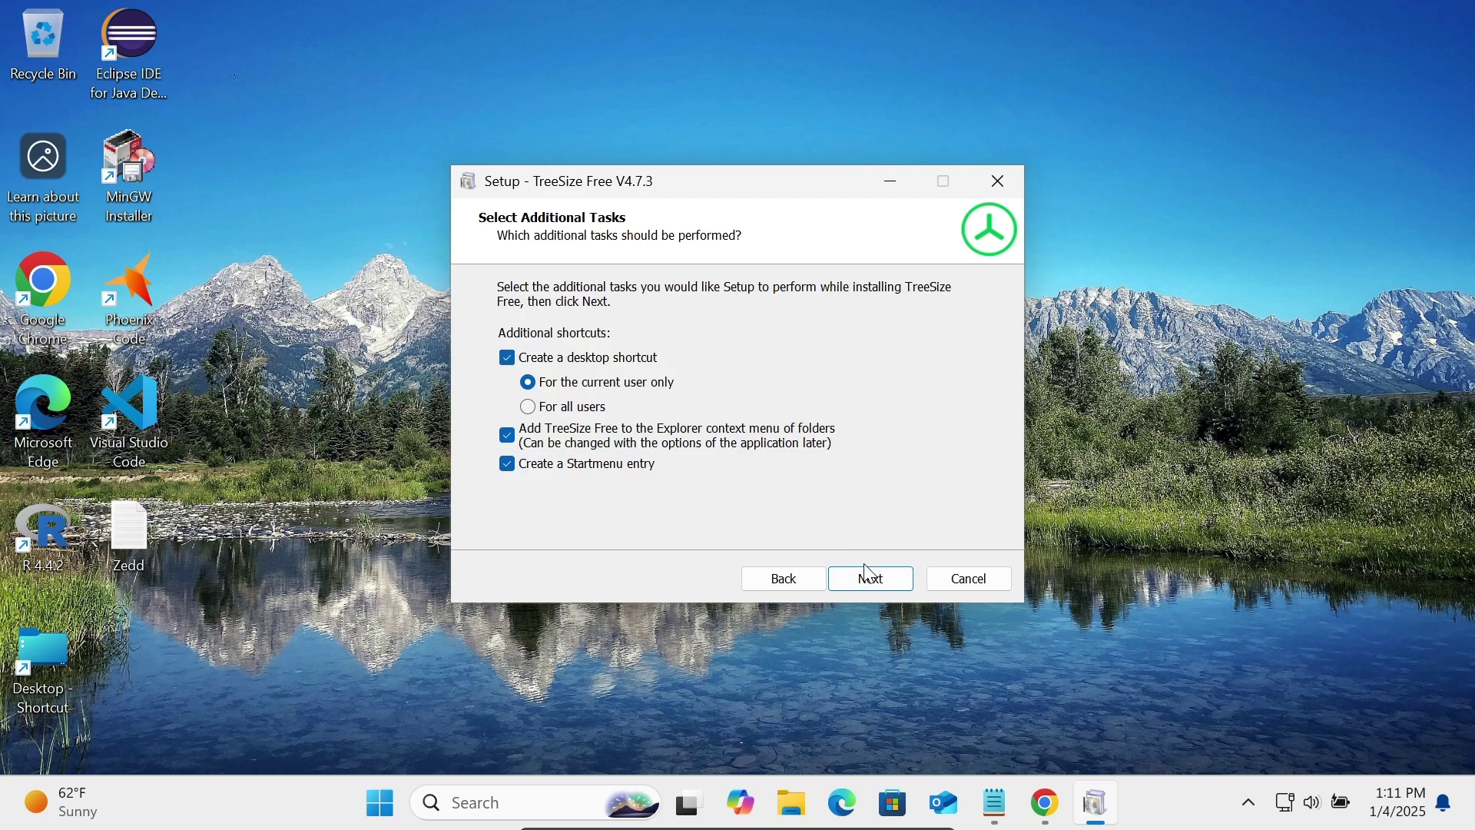
left_click(873, 581)
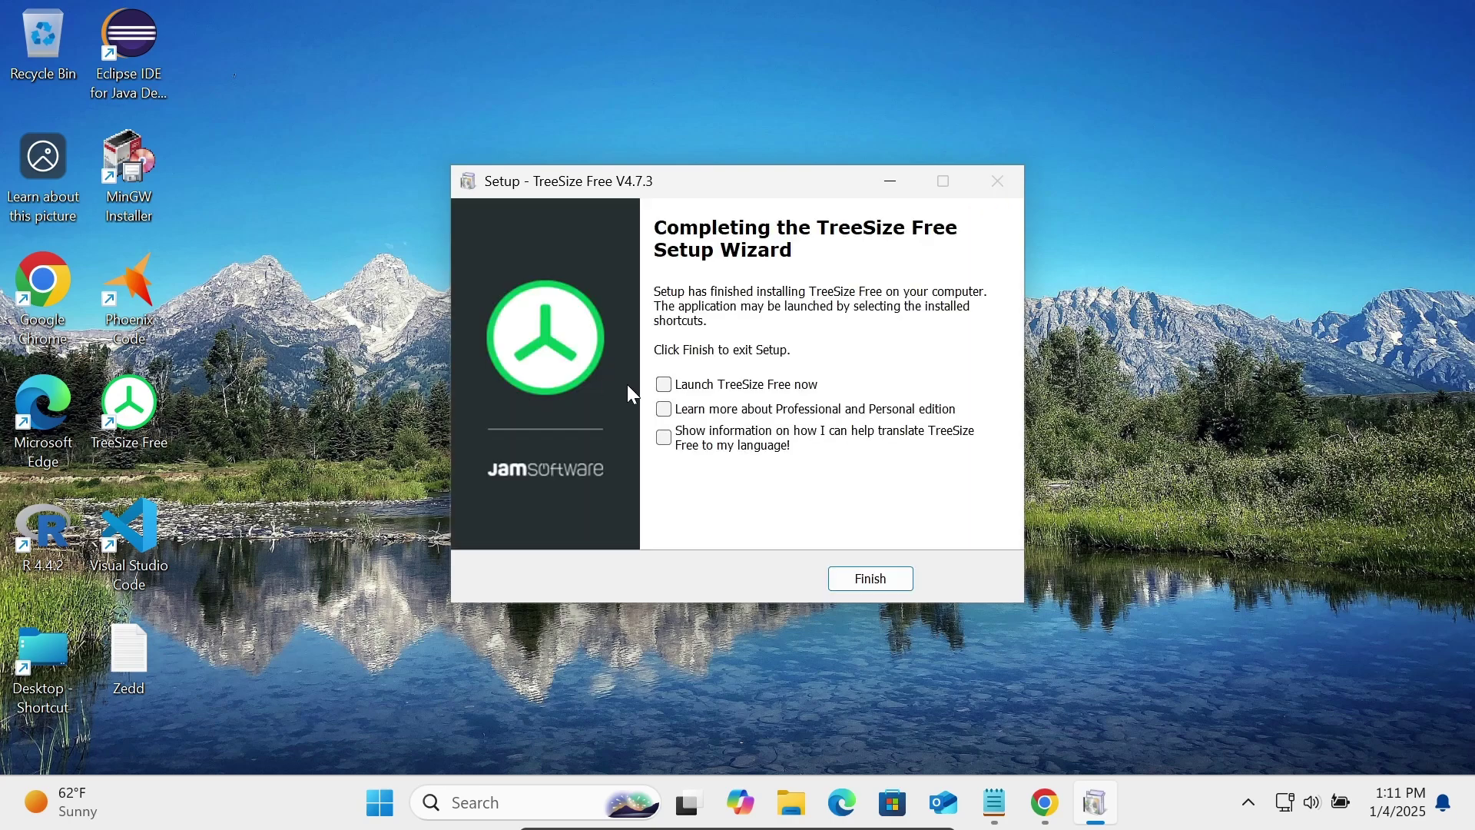
left_click(870, 580)
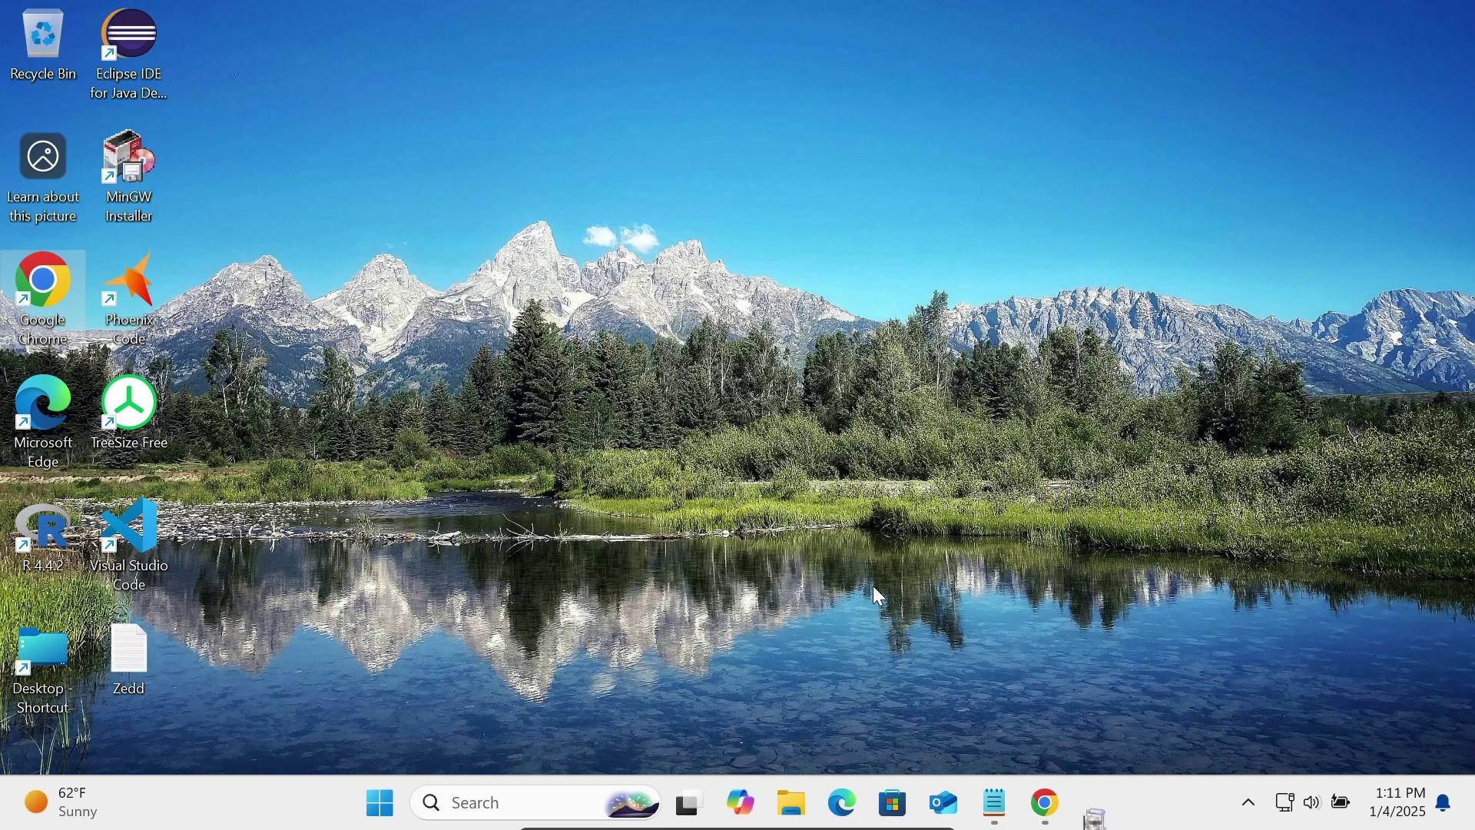
- Launch TreeSize Free, scan Local Disk (C:), and request Restart as administrator
left_click(146, 426)
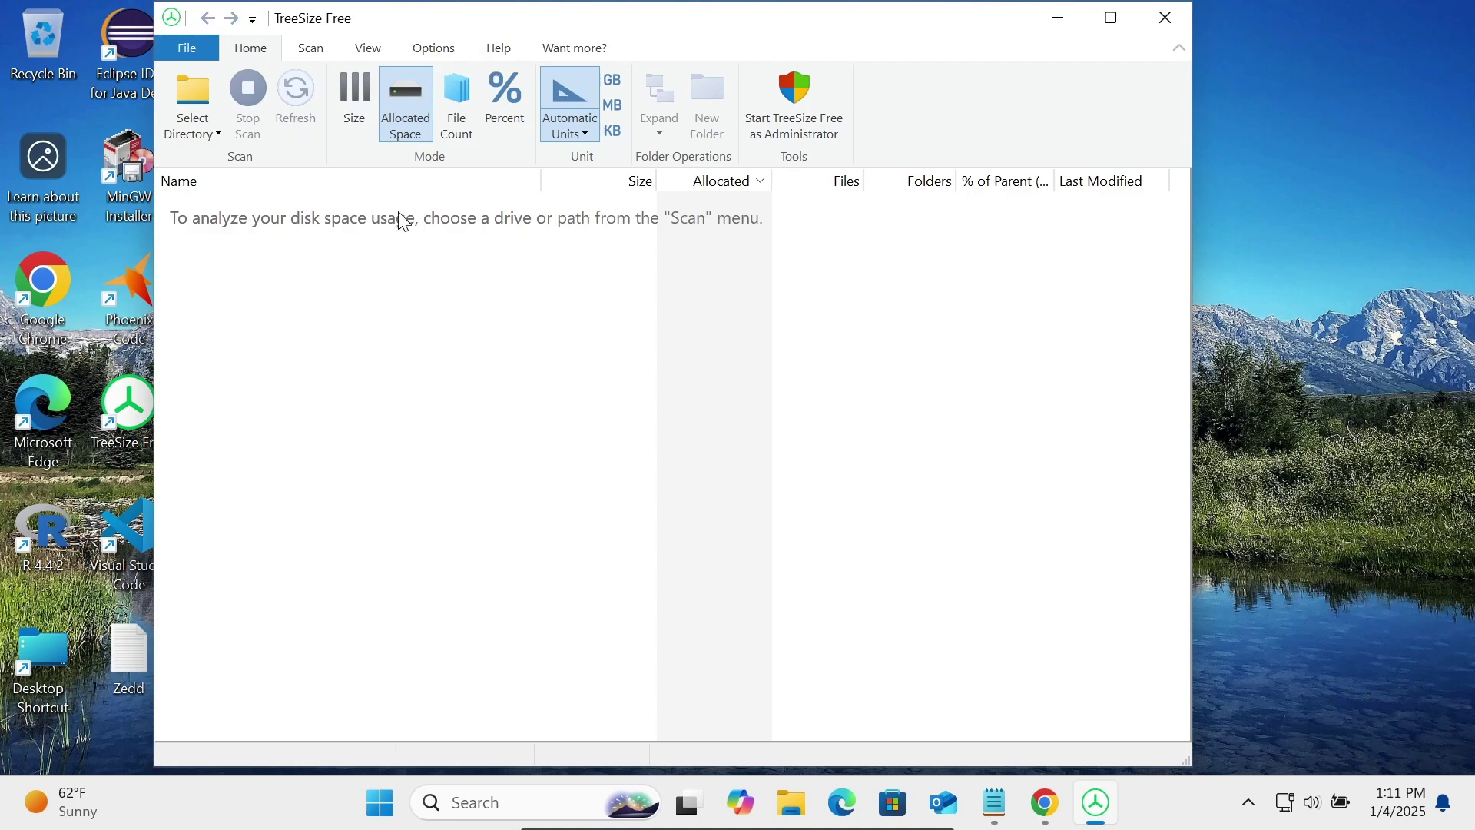
left_click(220, 131)
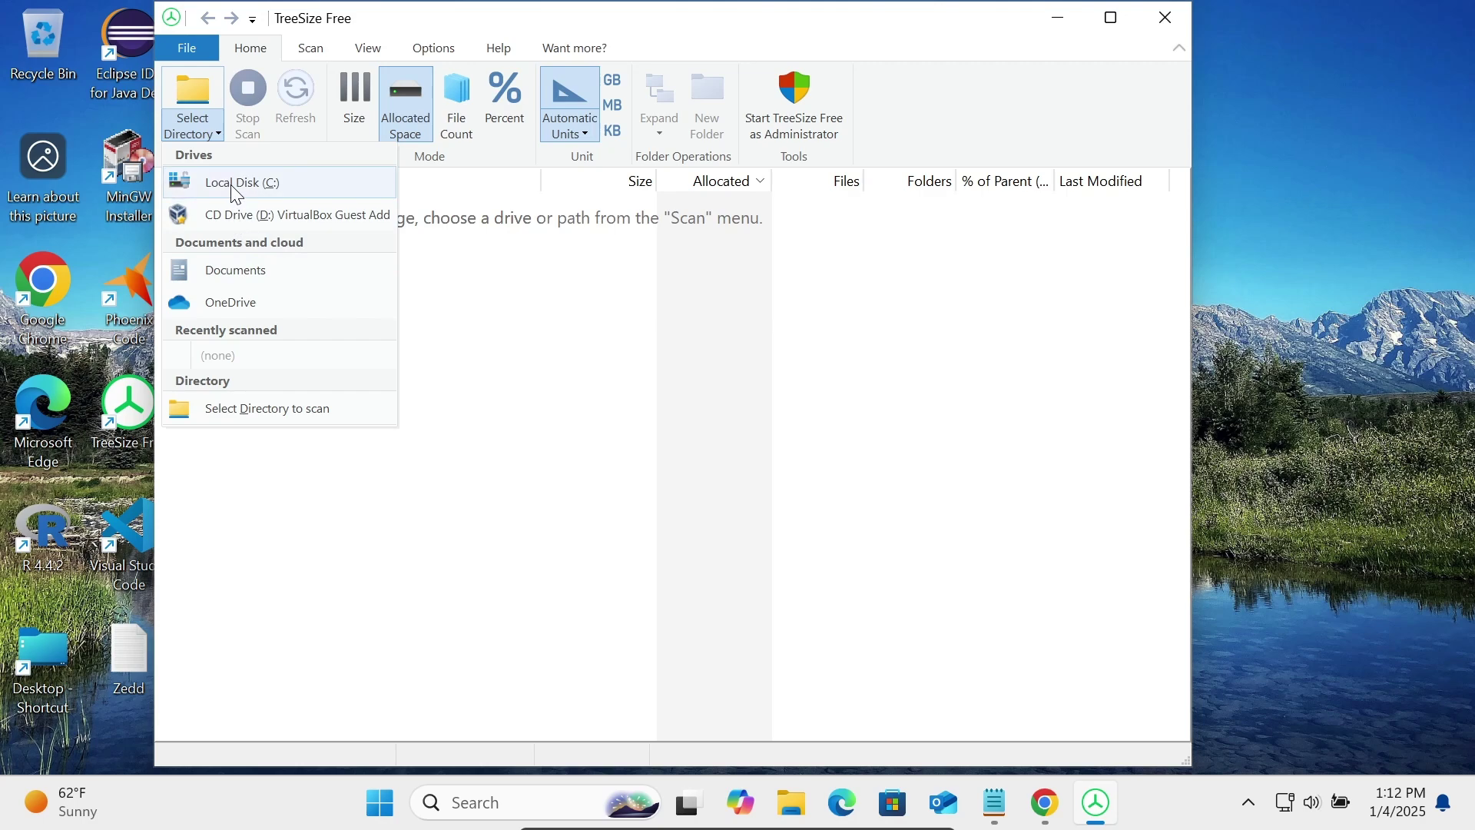
left_click(232, 186)
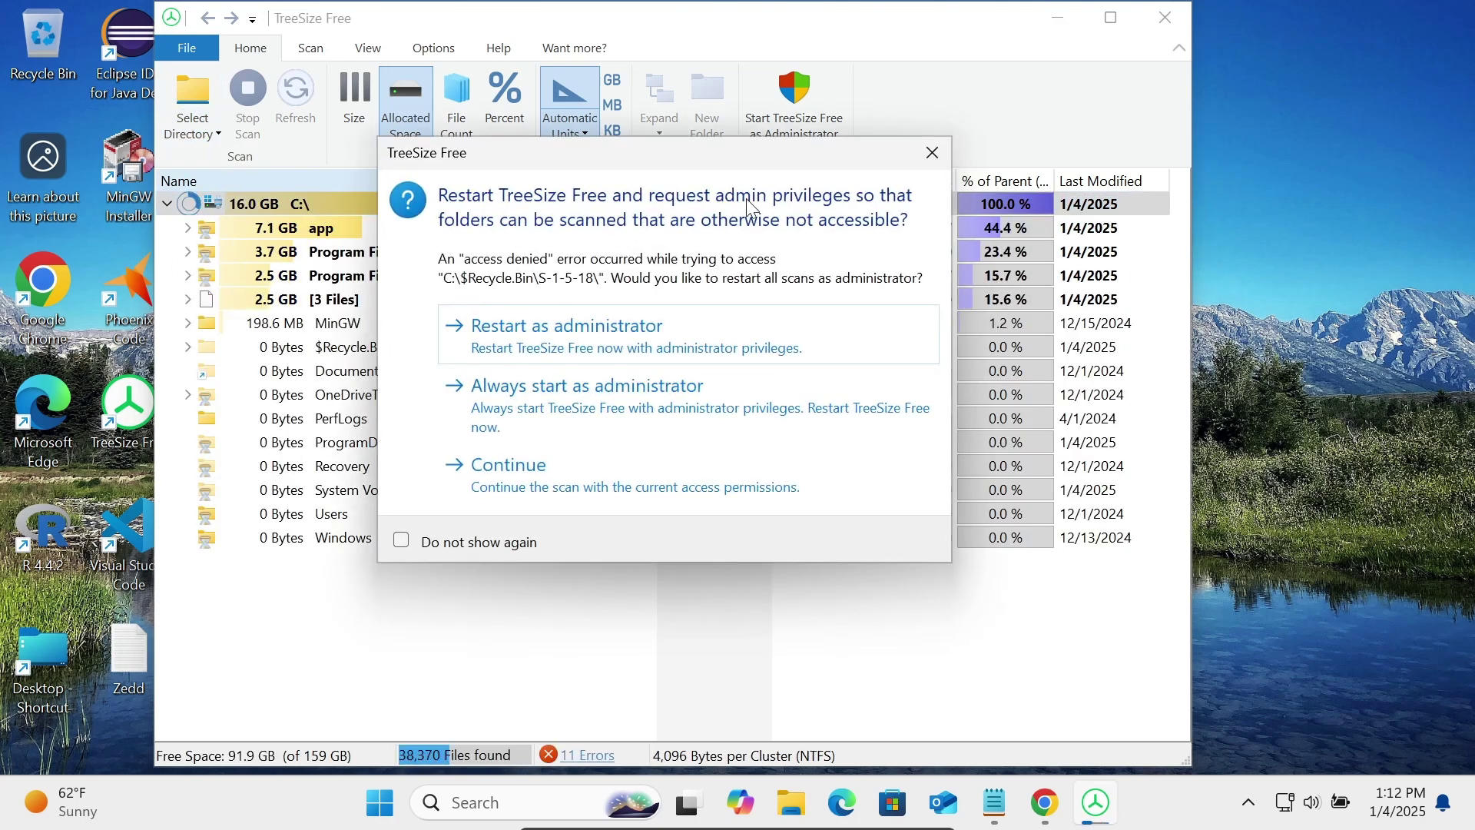
left_click(523, 326)
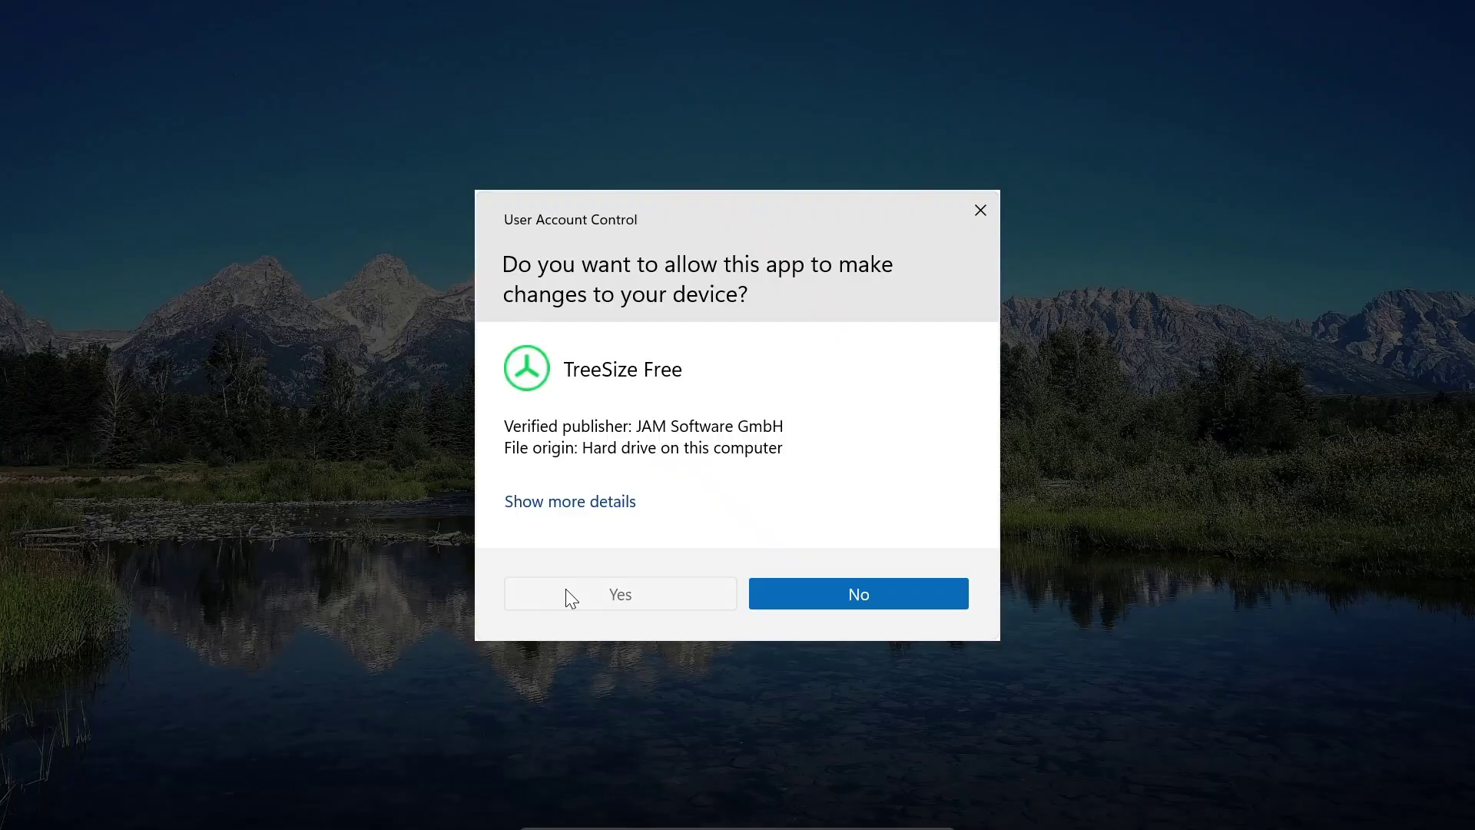
- Approve the administrator rescan of C:\ and select the Program Files row
left_click(566, 589)
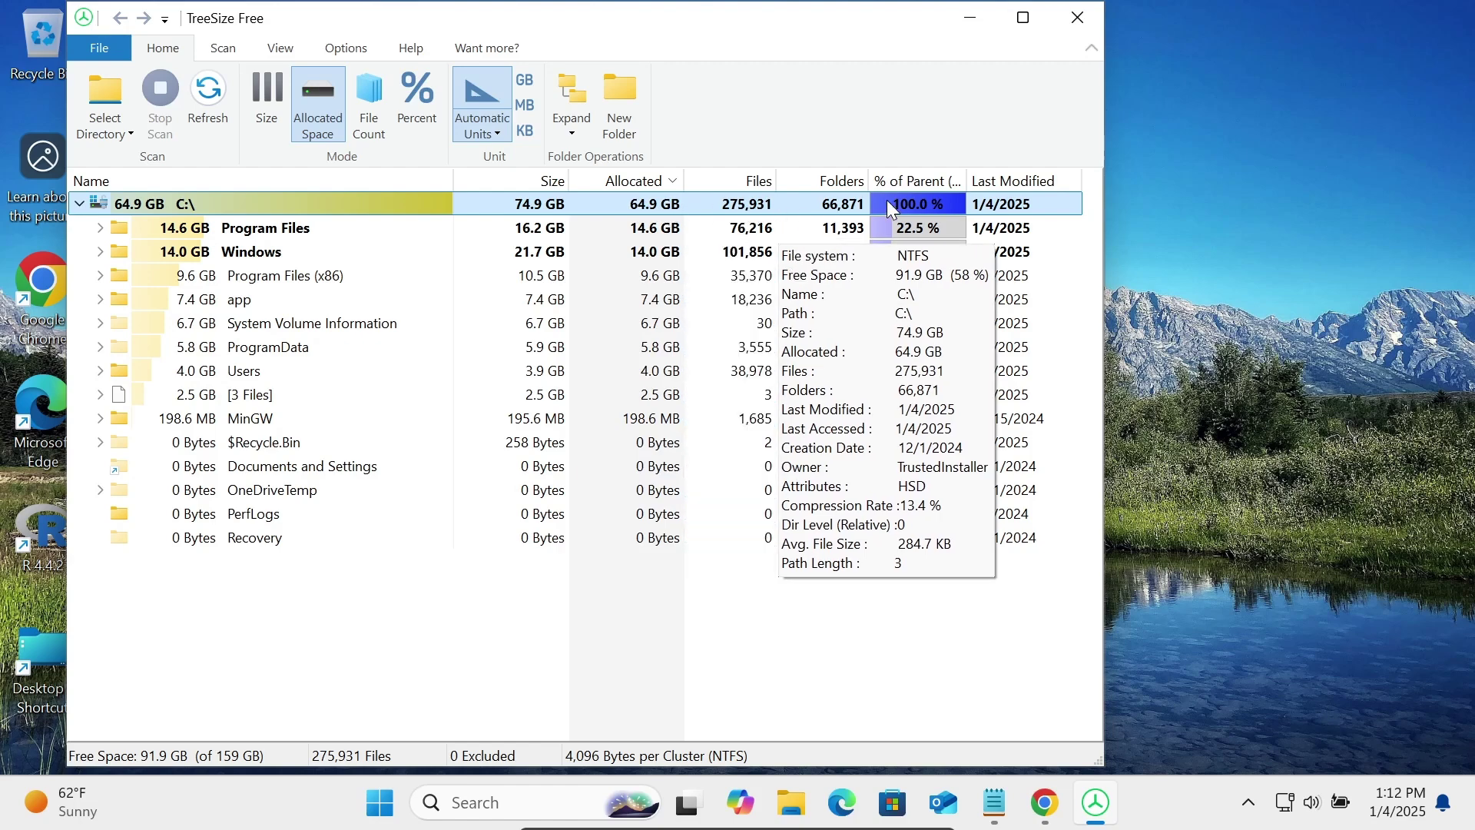
left_click(261, 233)
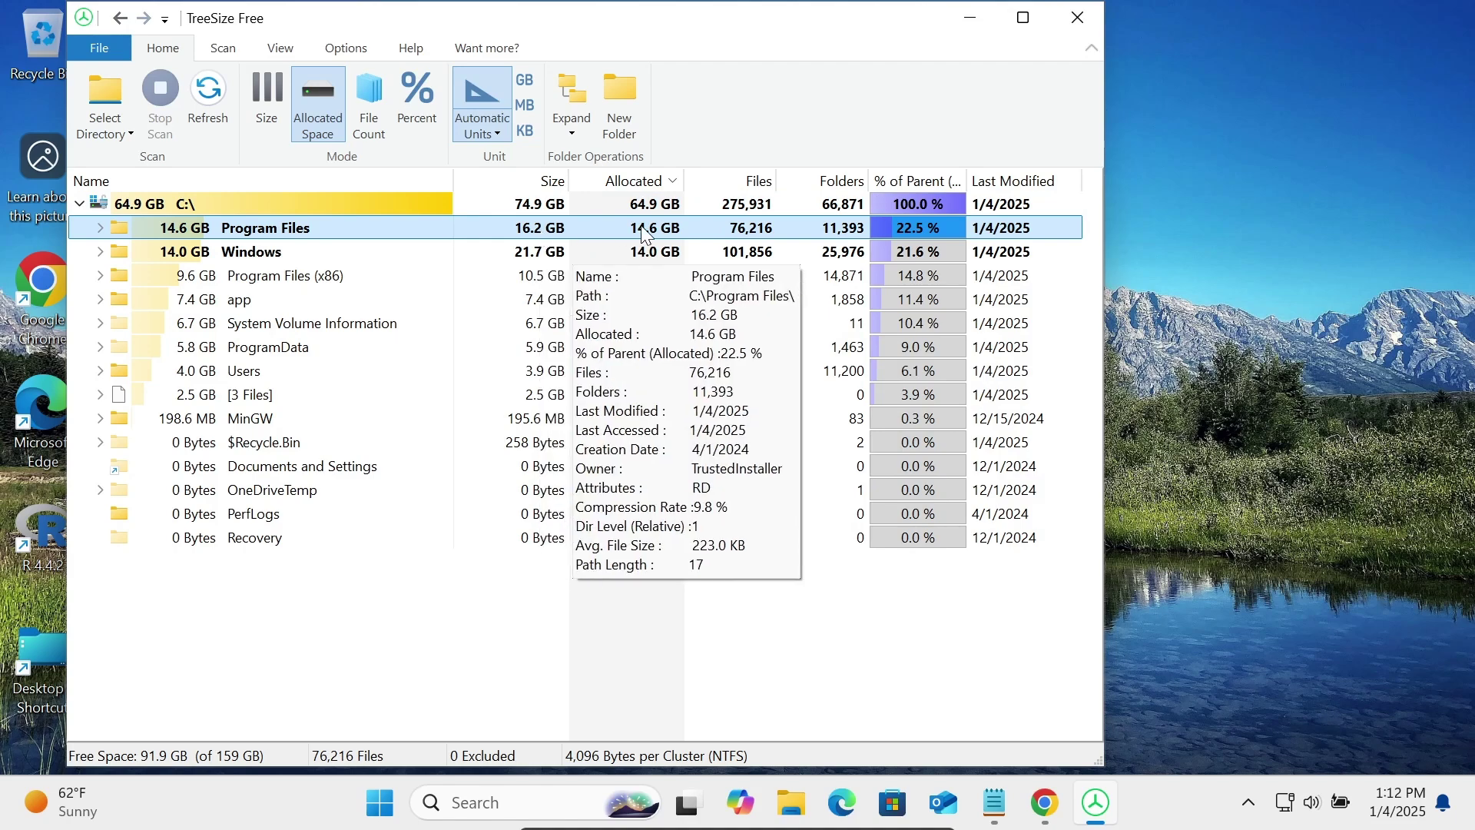
mouse_move(285, 275)
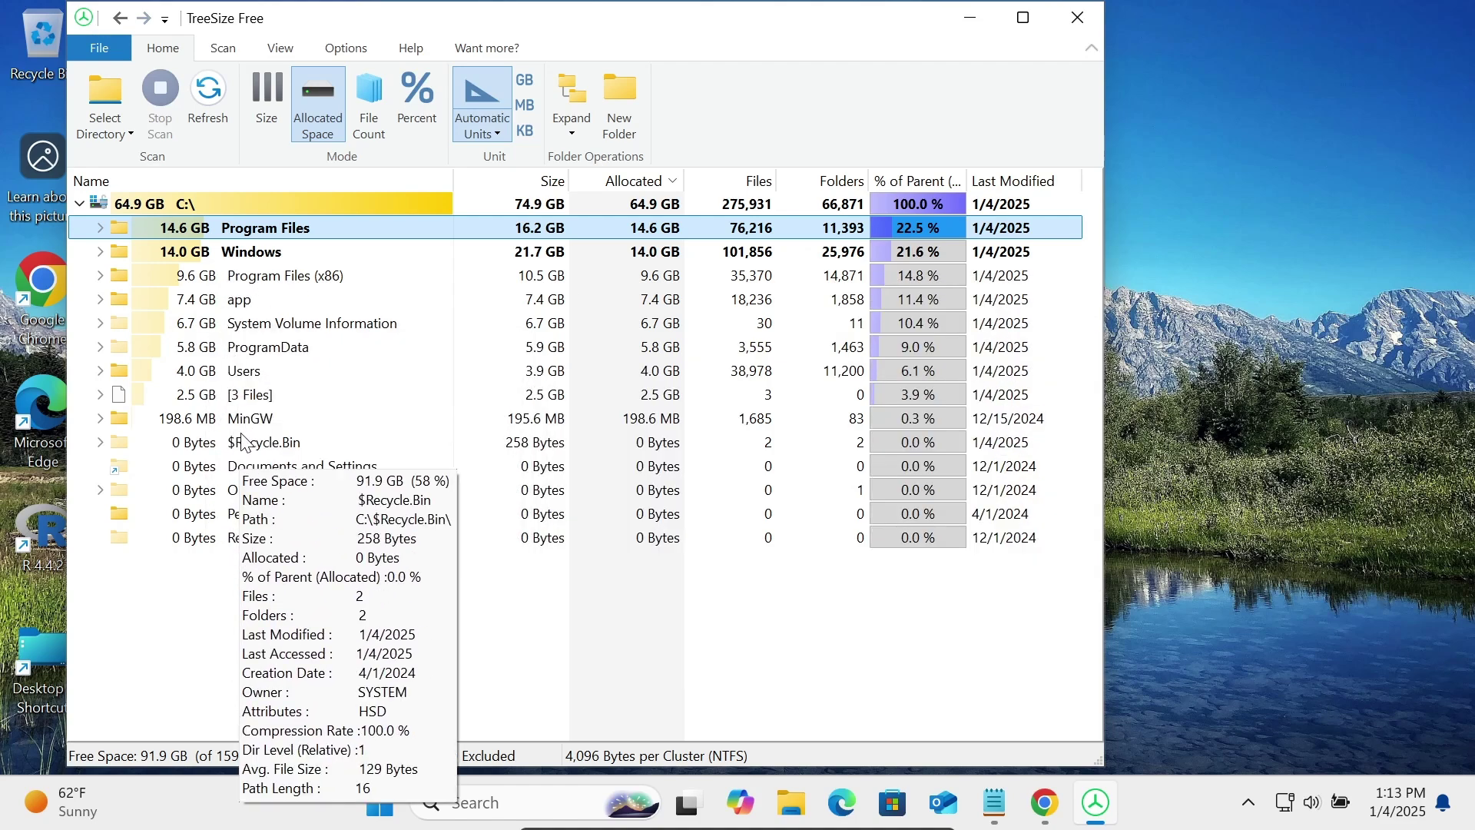
left_click(246, 280)
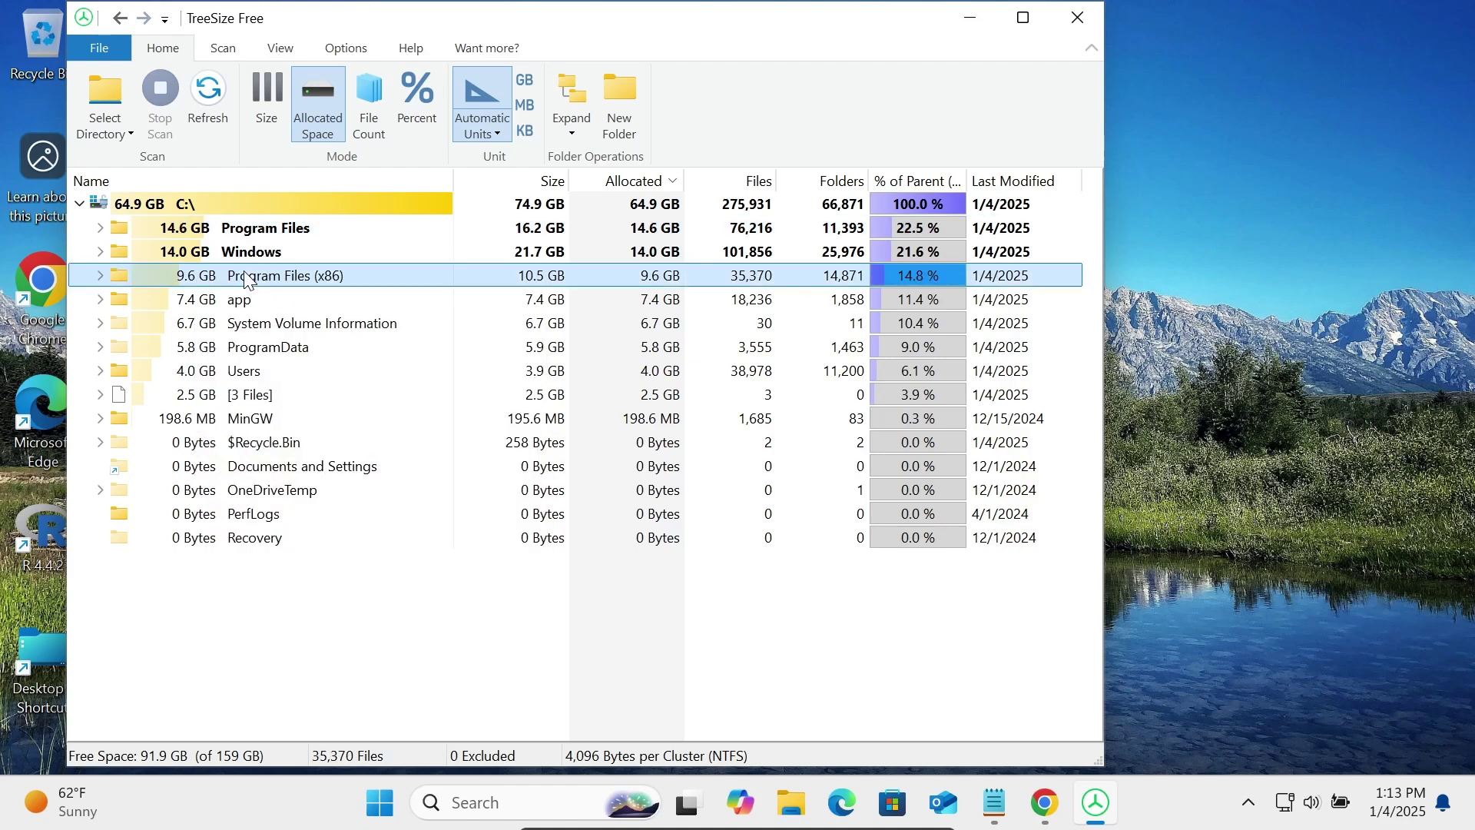
left_click(103, 276)
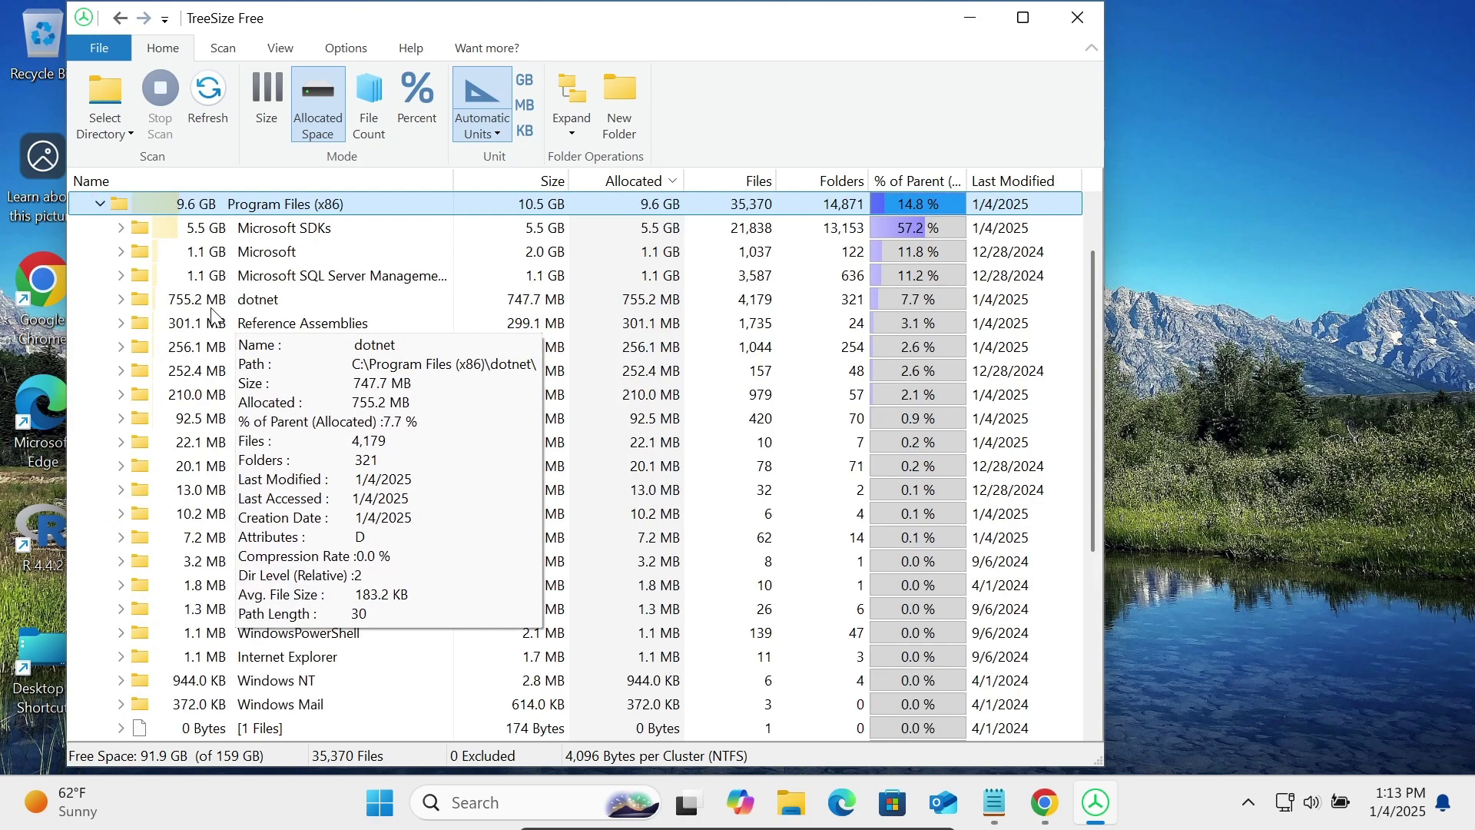
left_click(254, 237)
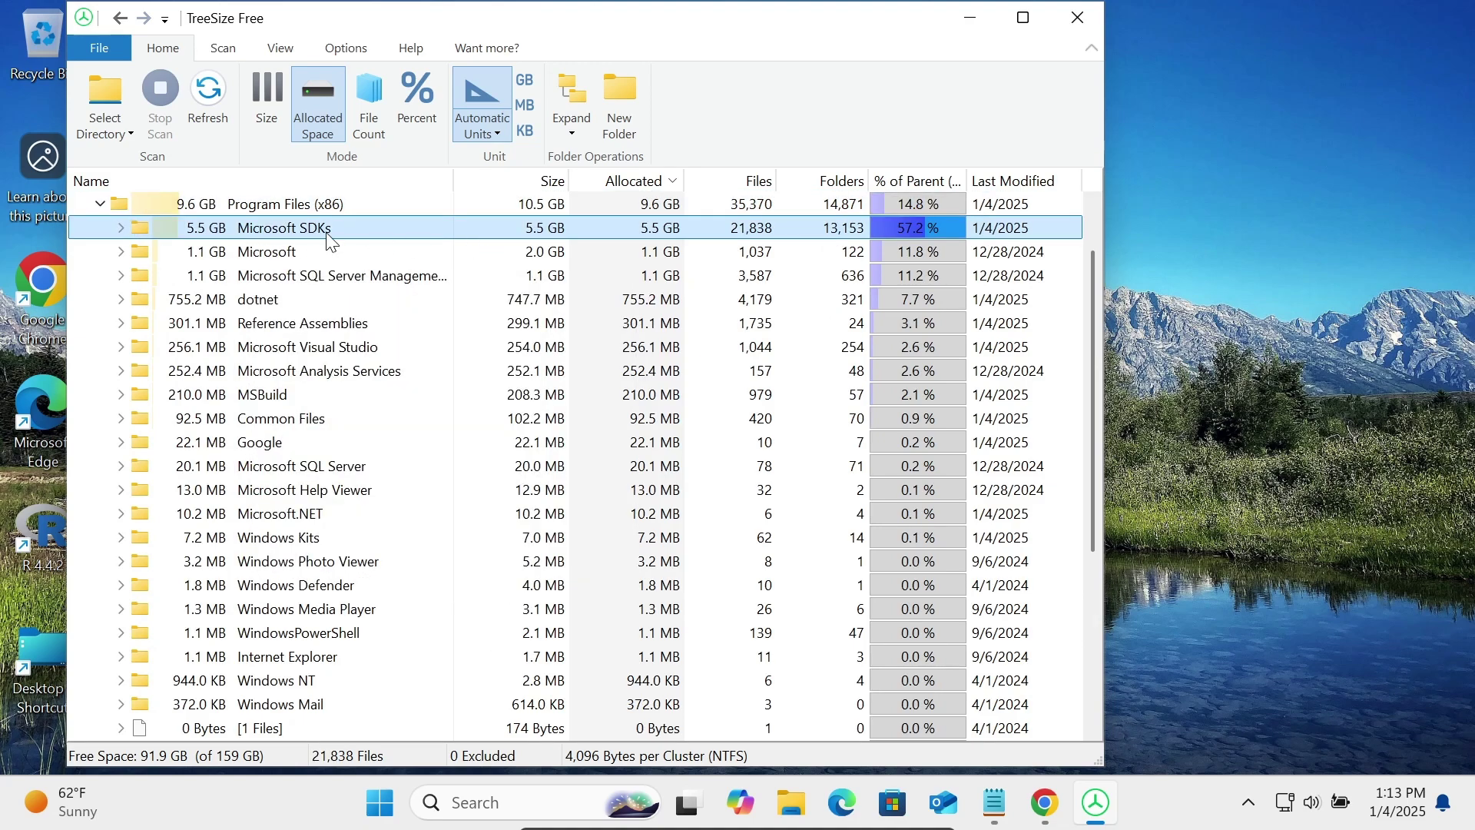
left_click(275, 259)
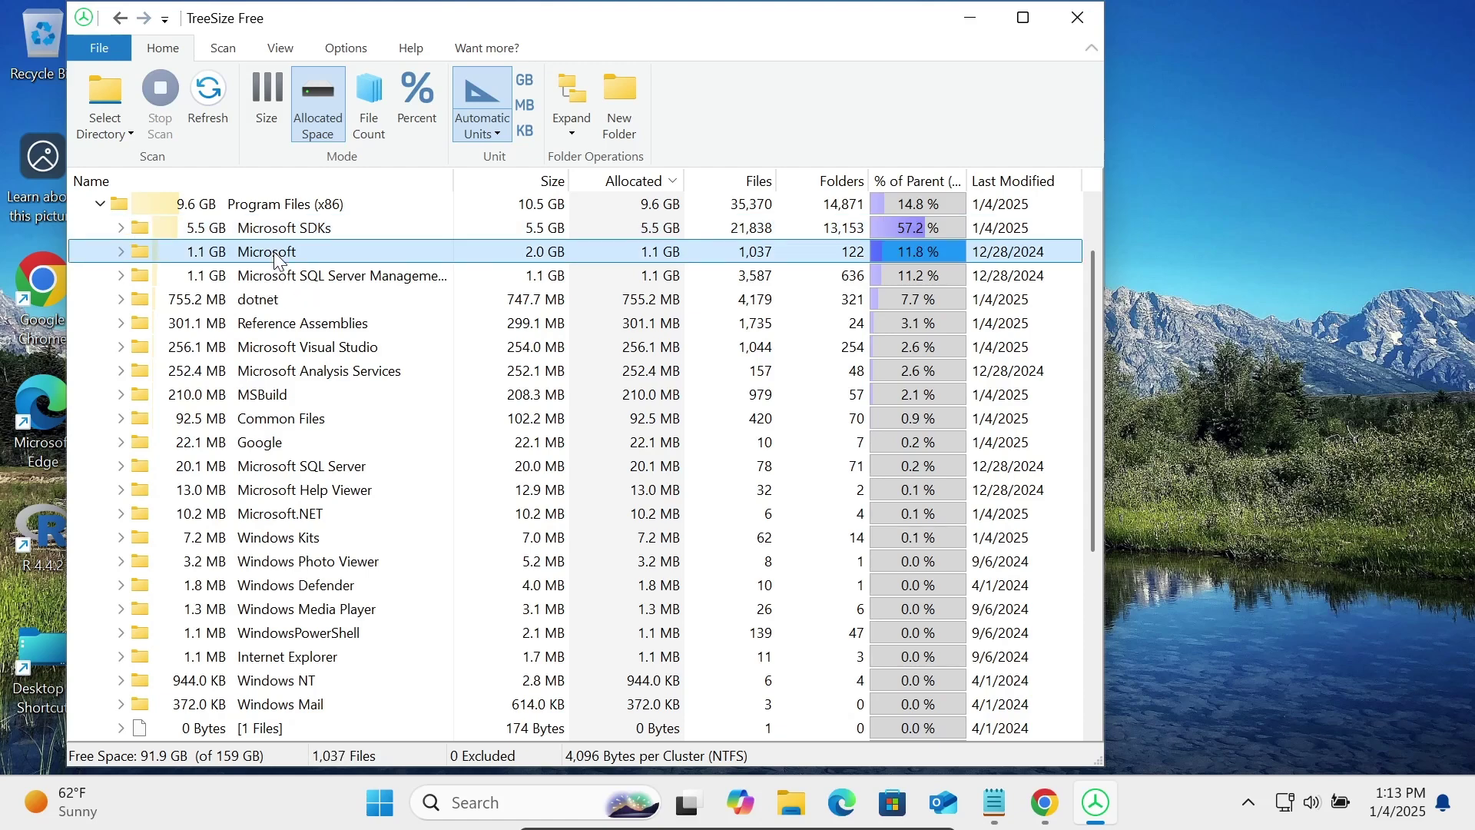
left_click(123, 228)
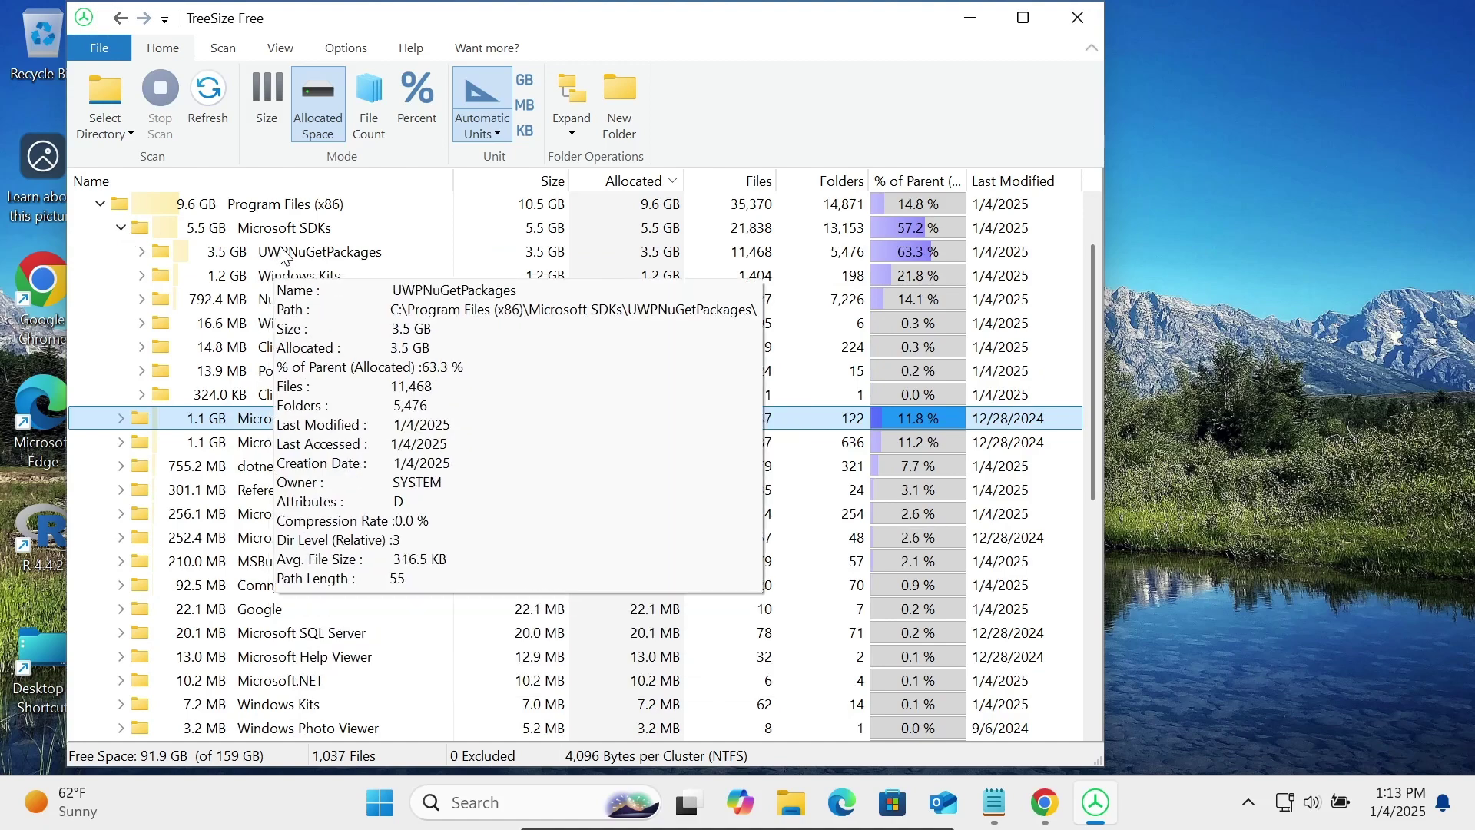
left_click(122, 228)
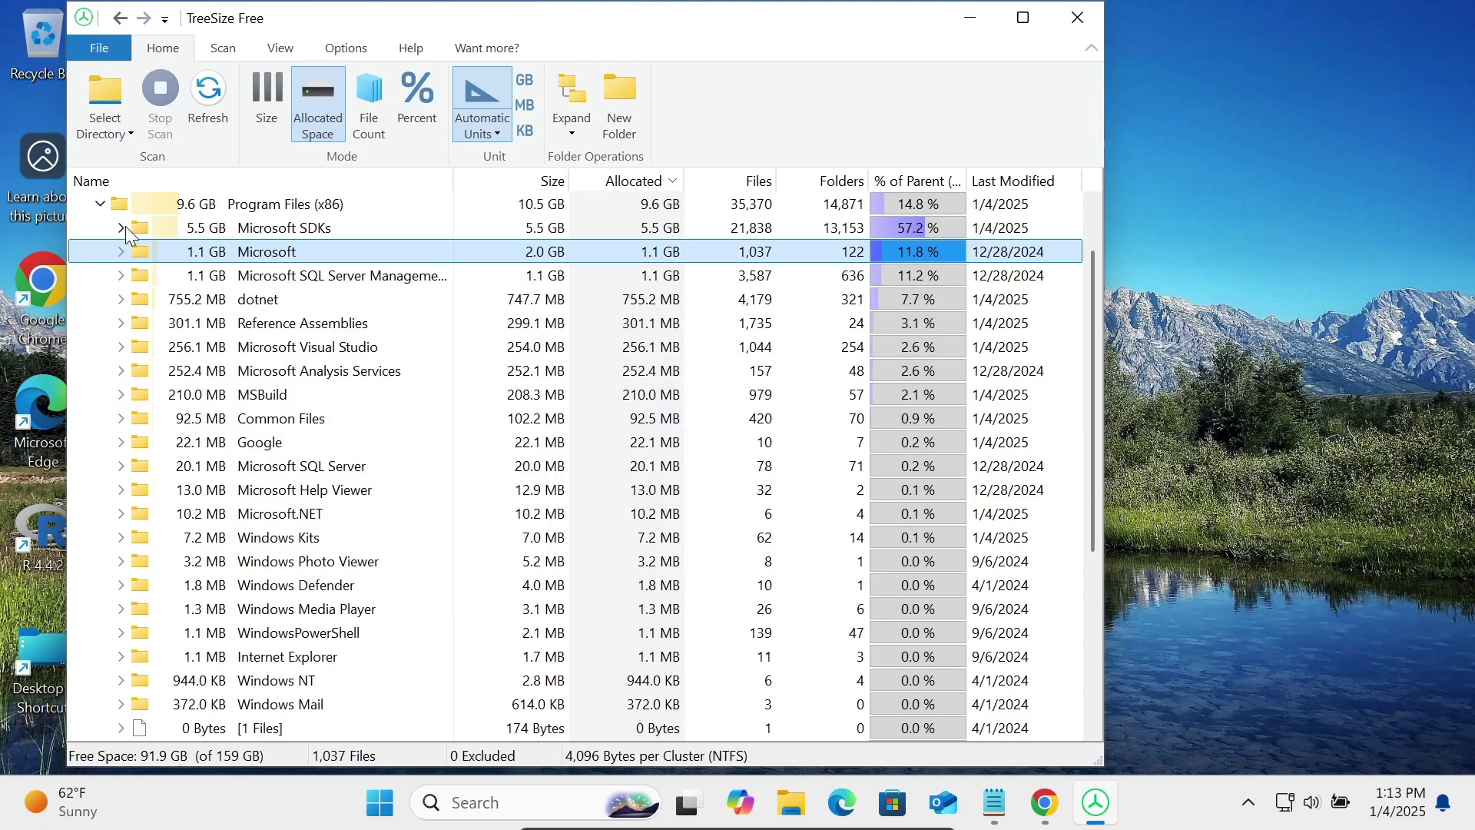
left_click(101, 203)
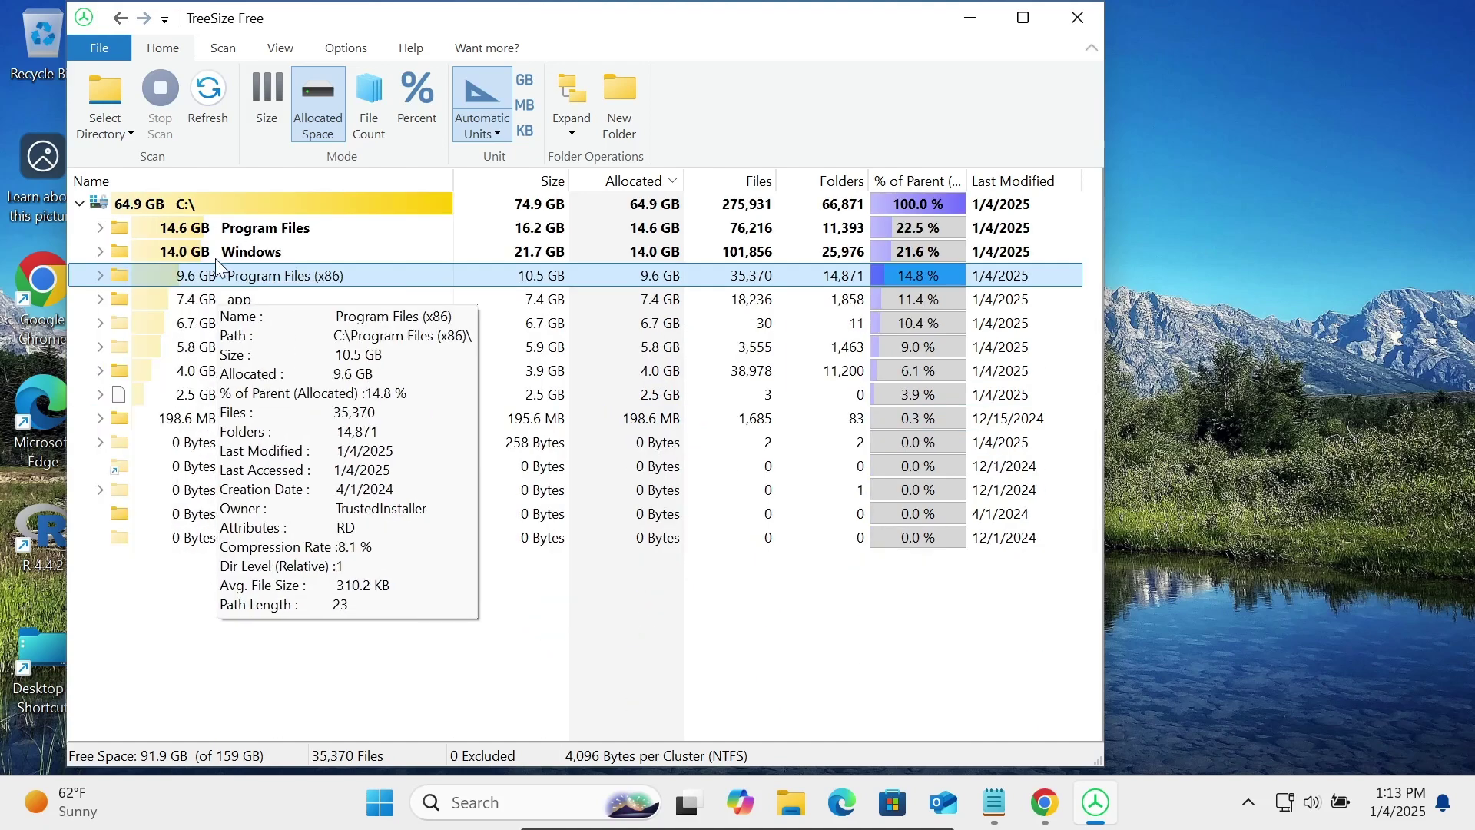
- Expand Windows, cycle sizes through GB, MB and KB back to MB, then collapse Windows
left_click(103, 256)
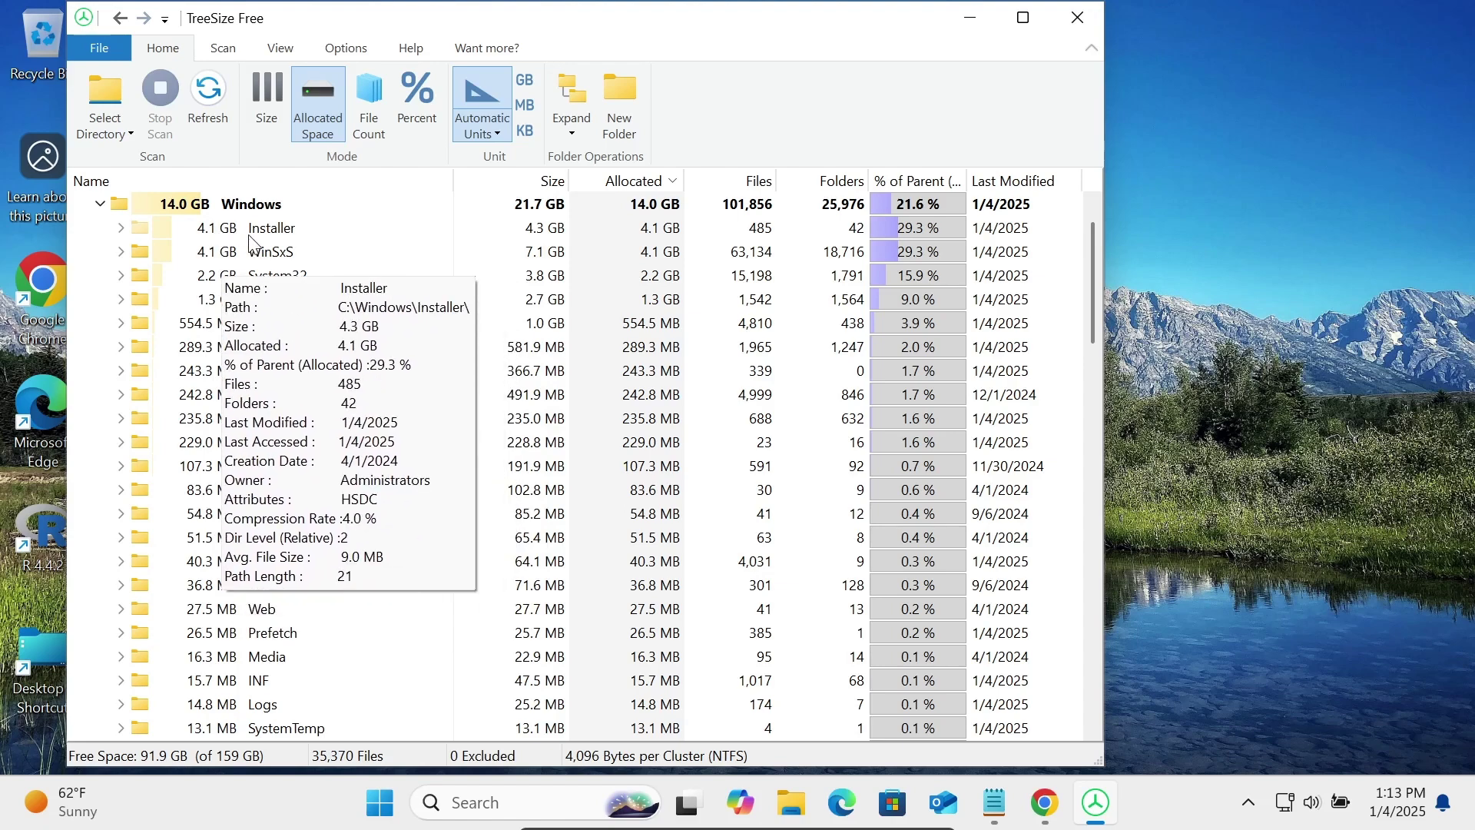
left_click(524, 86)
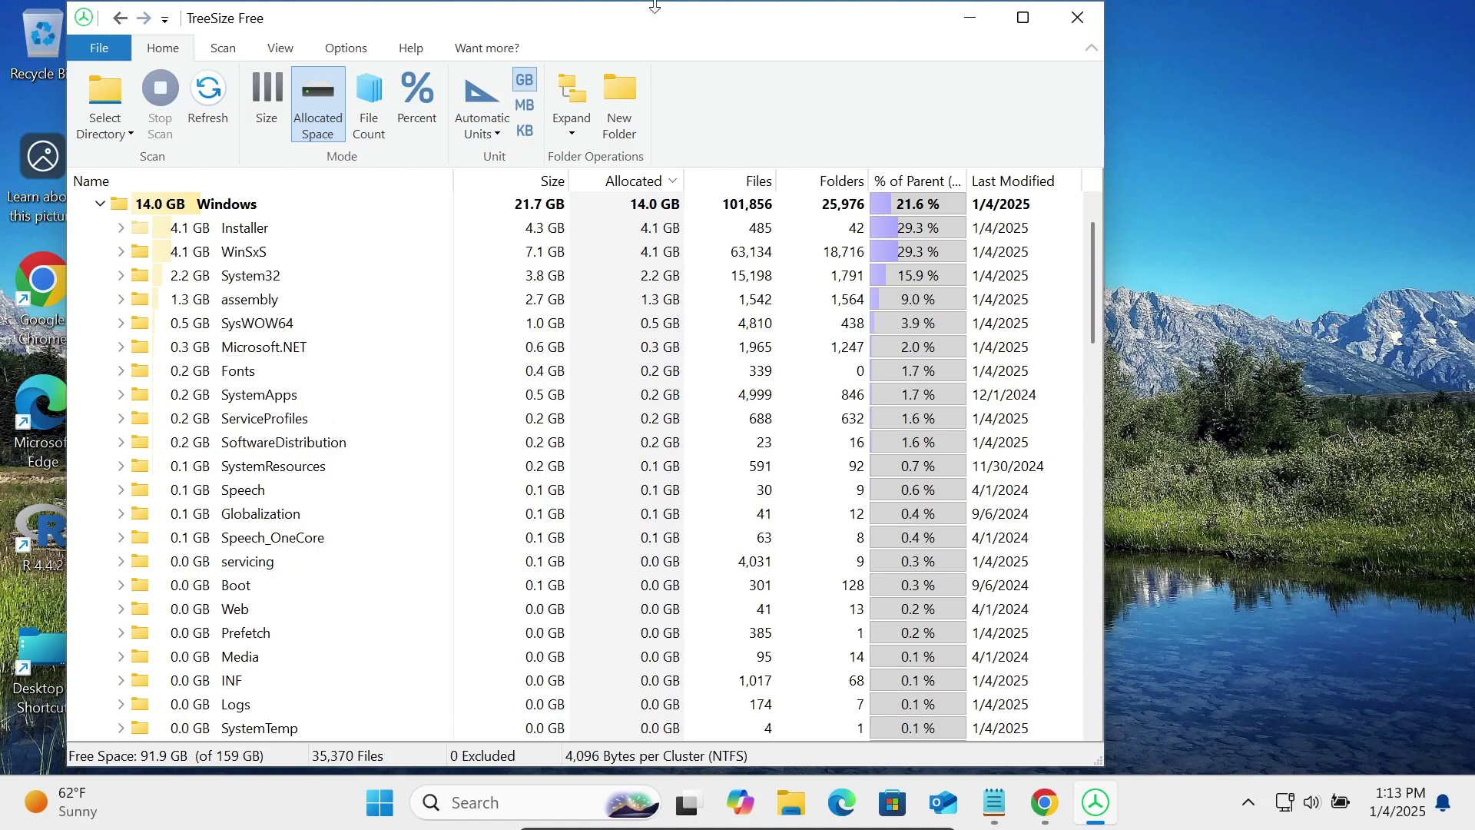
left_click(521, 109)
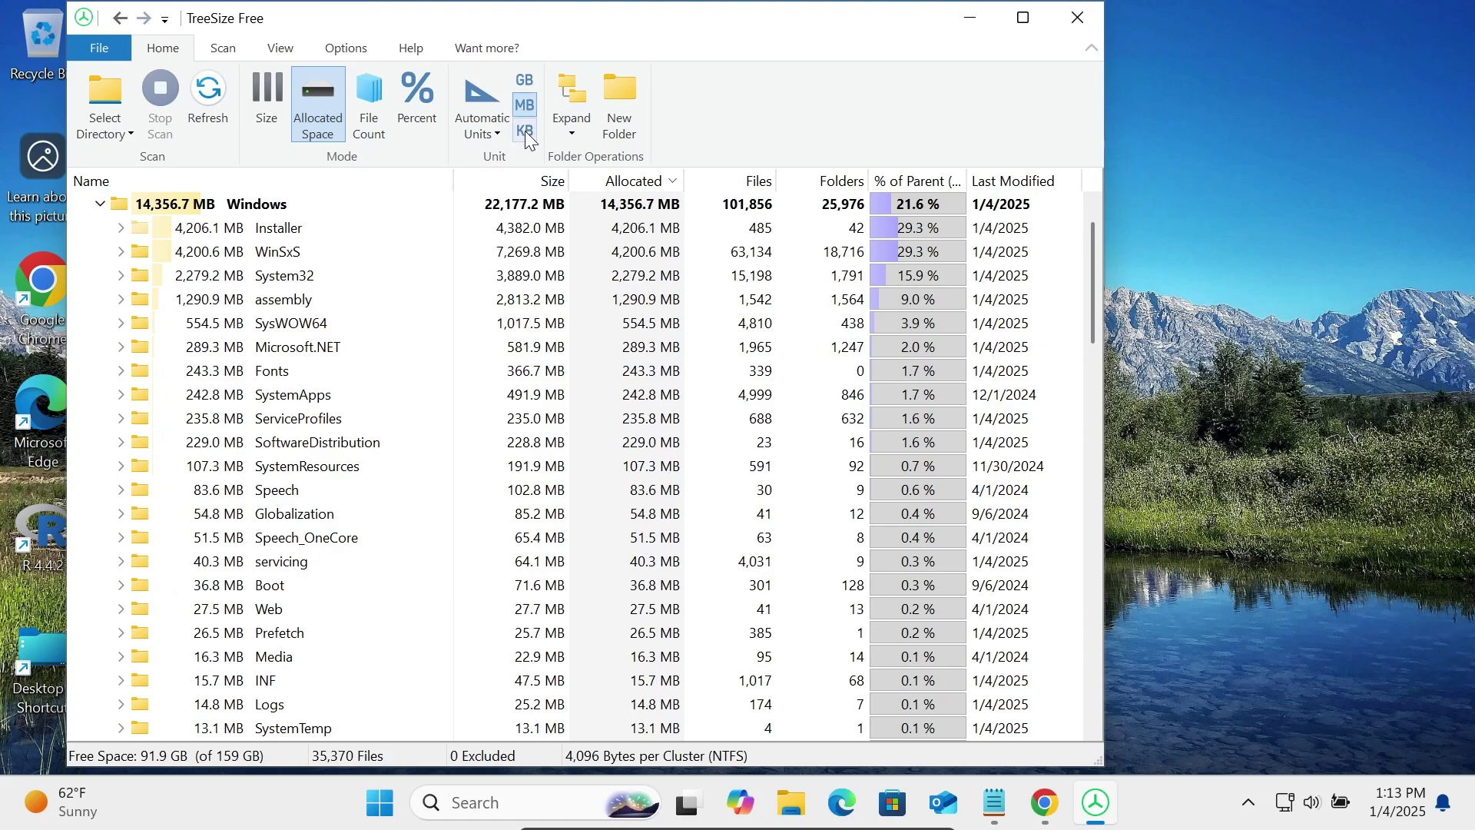
left_click(525, 130)
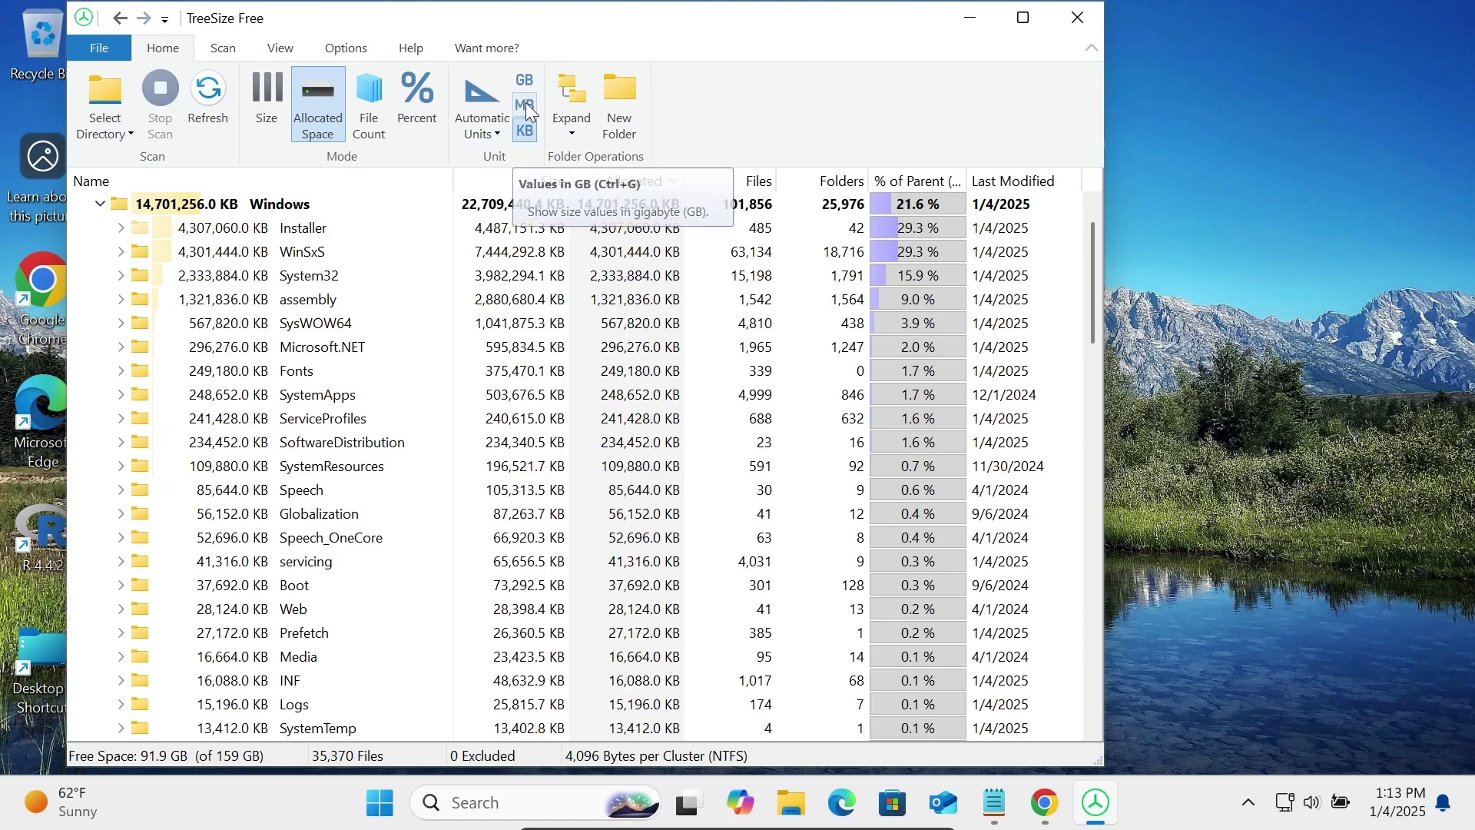
left_click(526, 104)
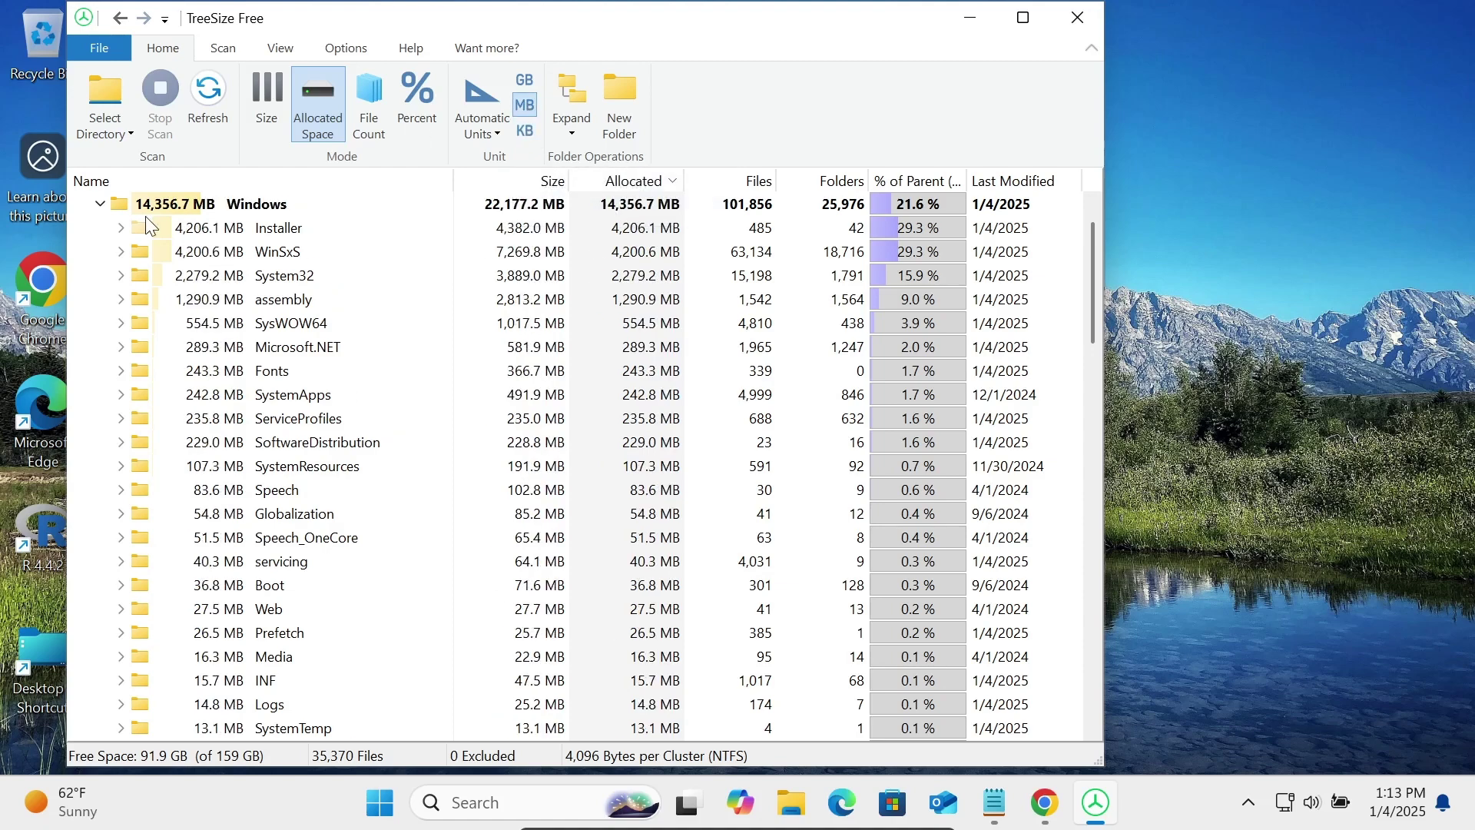
left_click(101, 204)
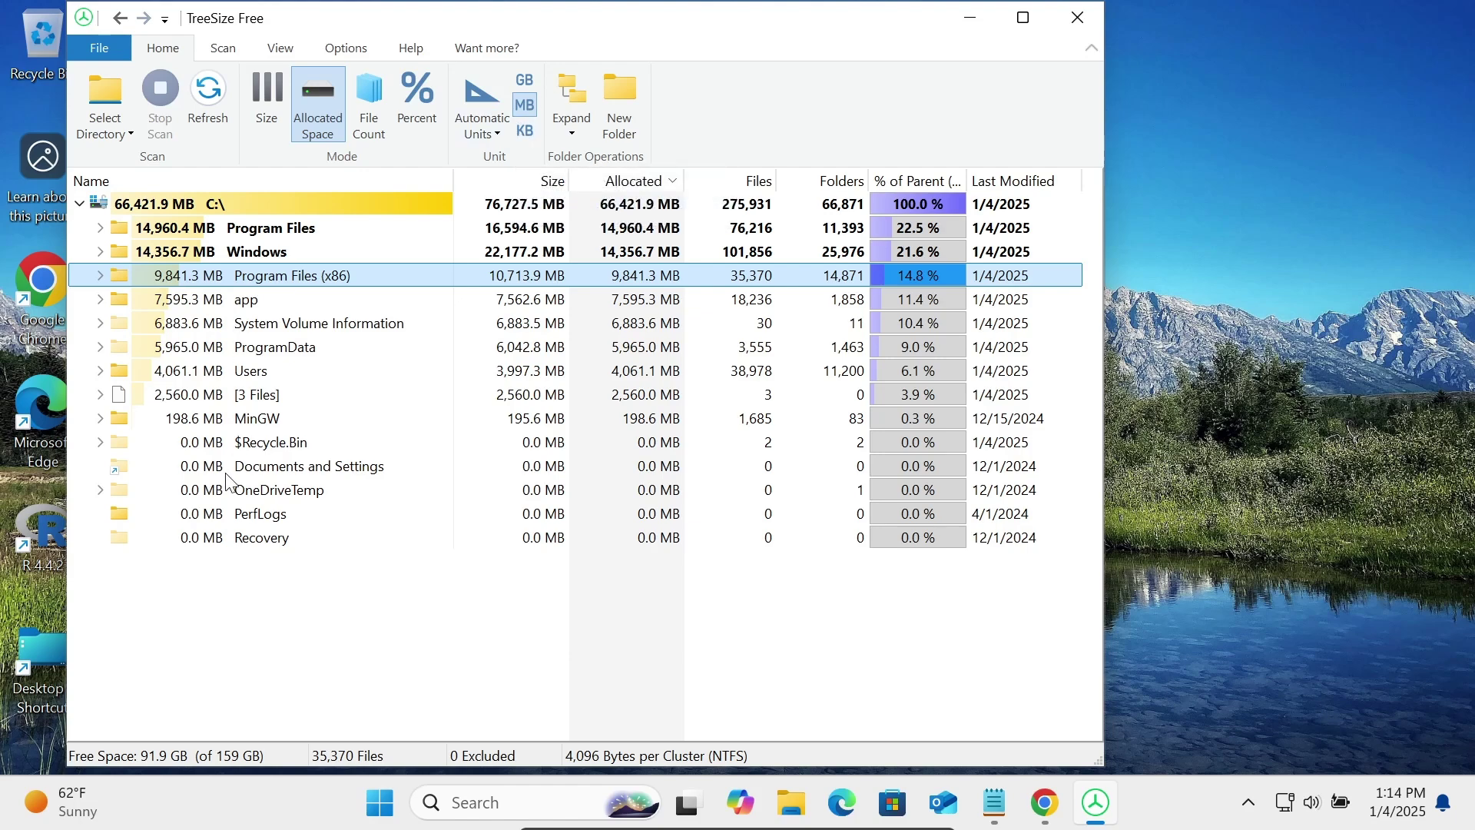
mouse_move(228, 472)
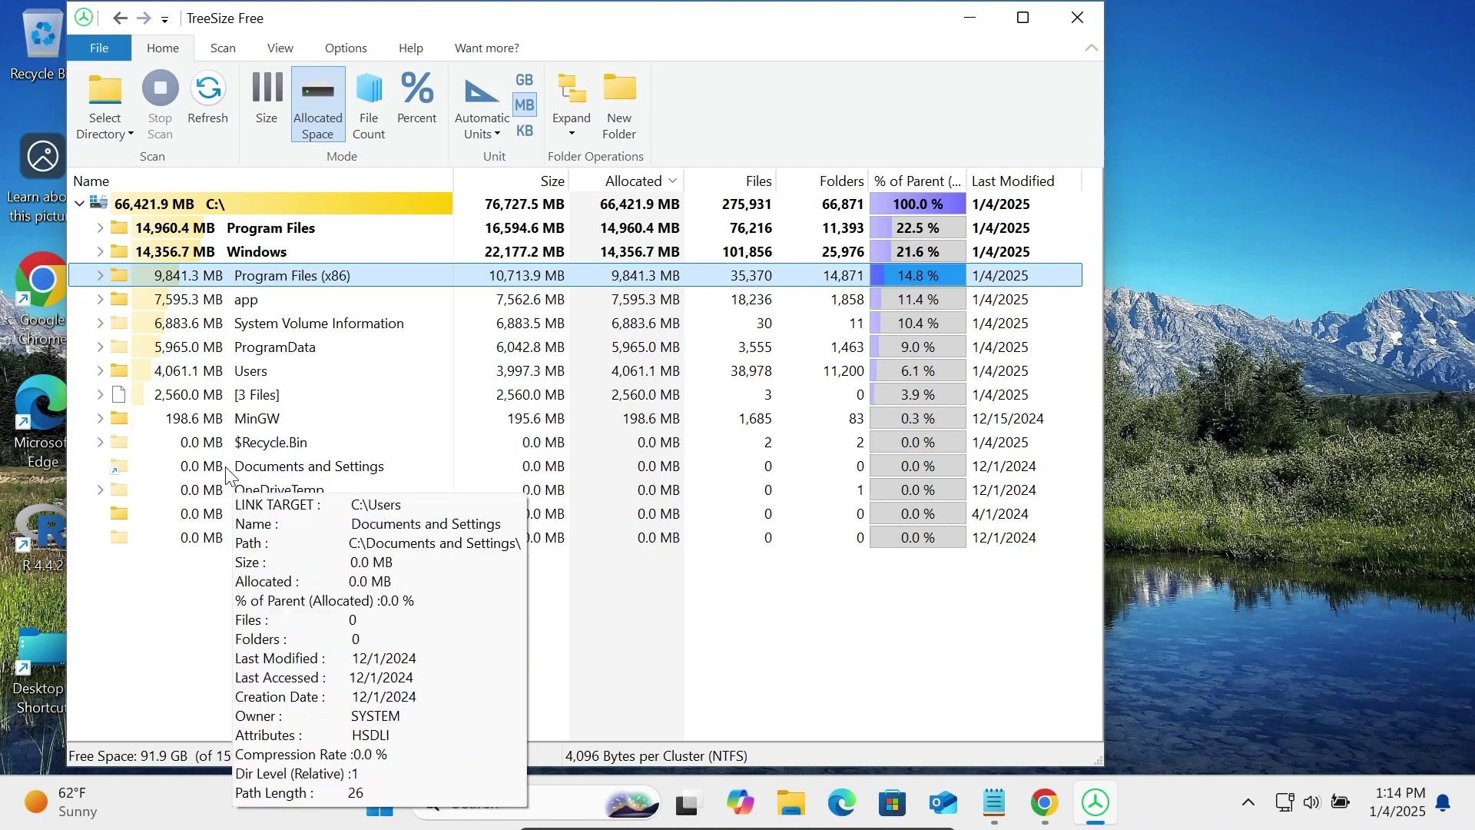
- Expand [3 Files], select pagefile.sys, and show sizes in KB
left_click(100, 394)
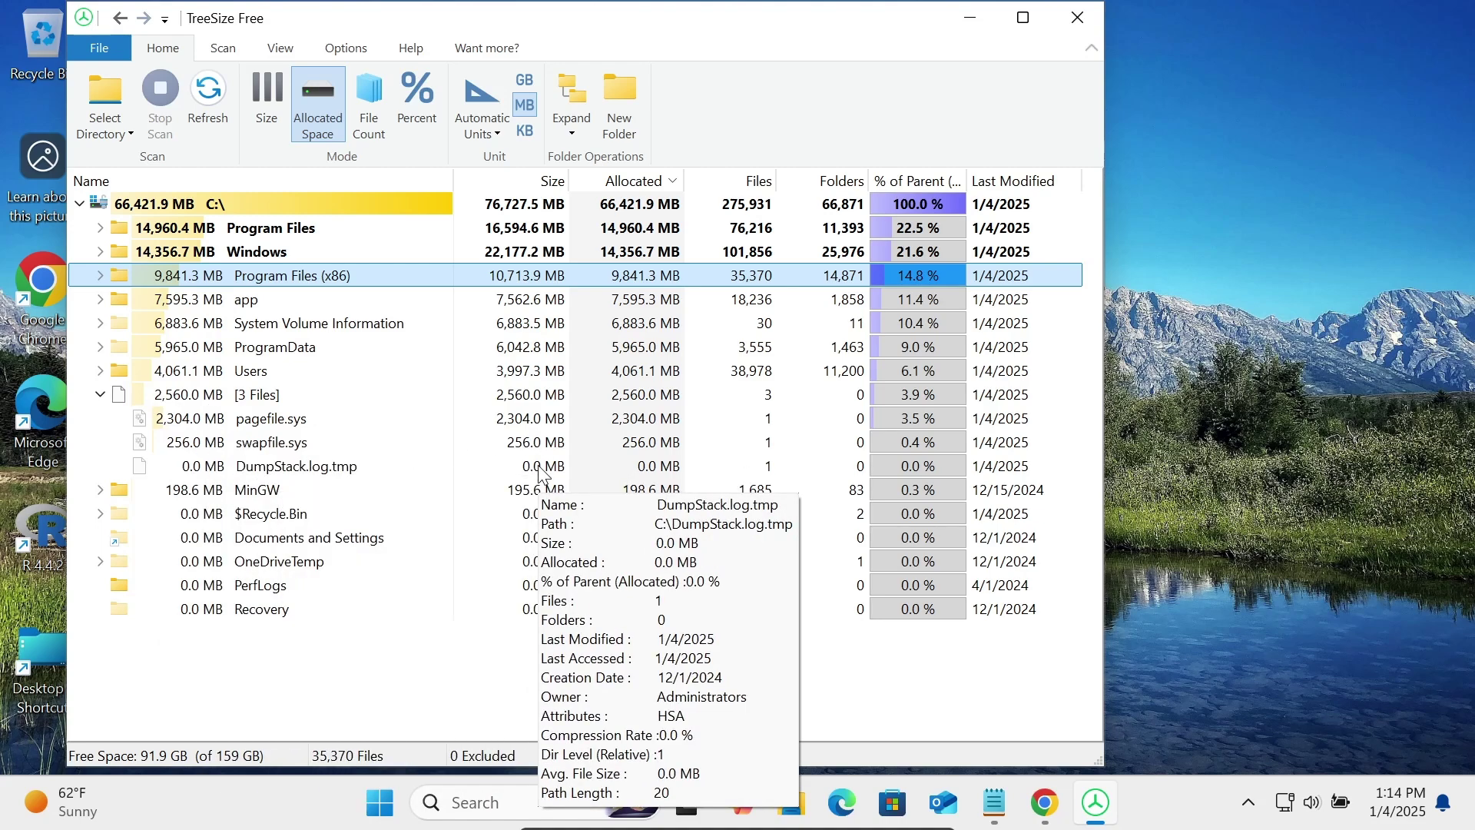
left_click(278, 421)
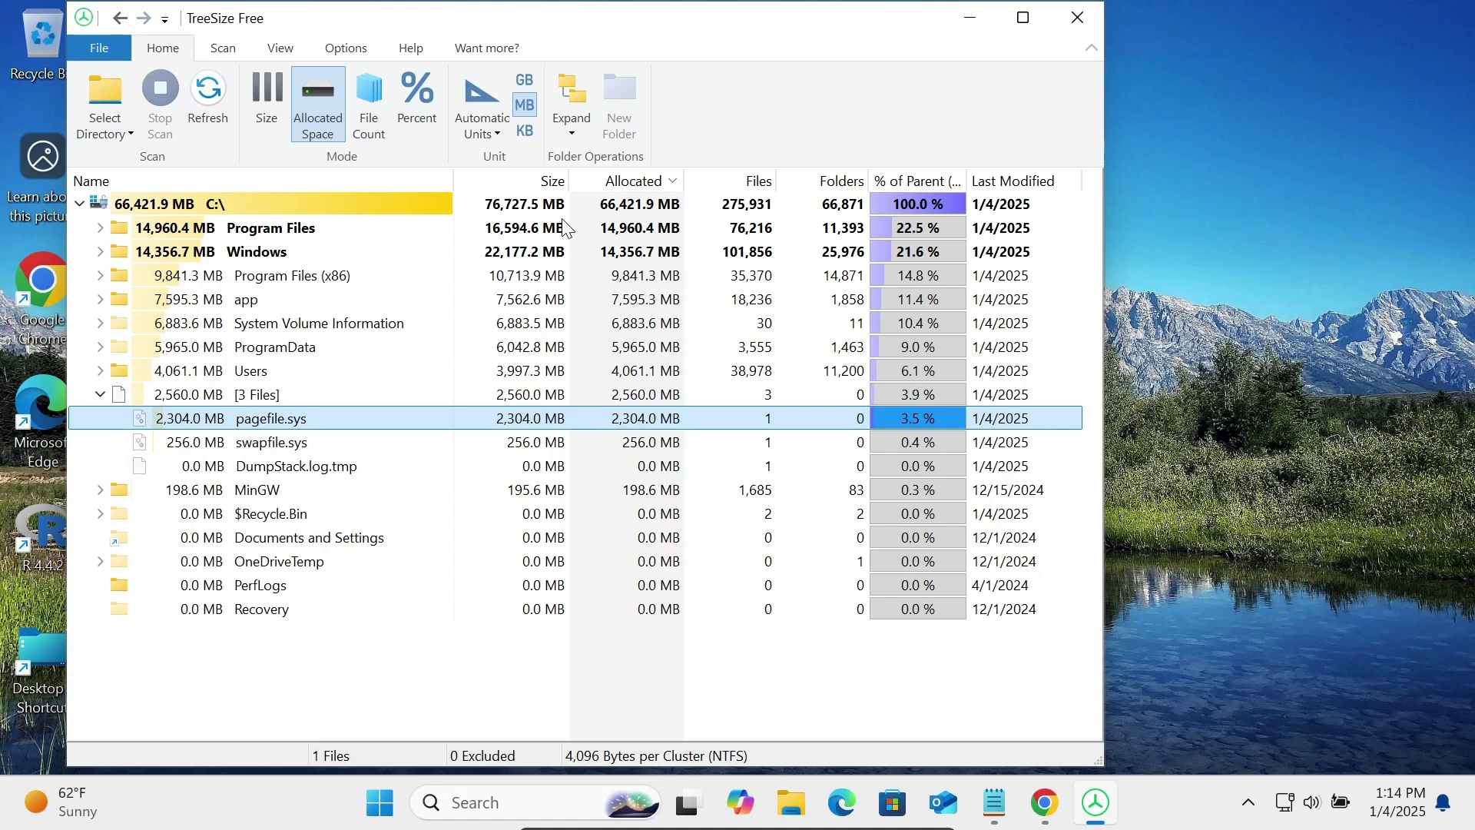
left_click(526, 132)
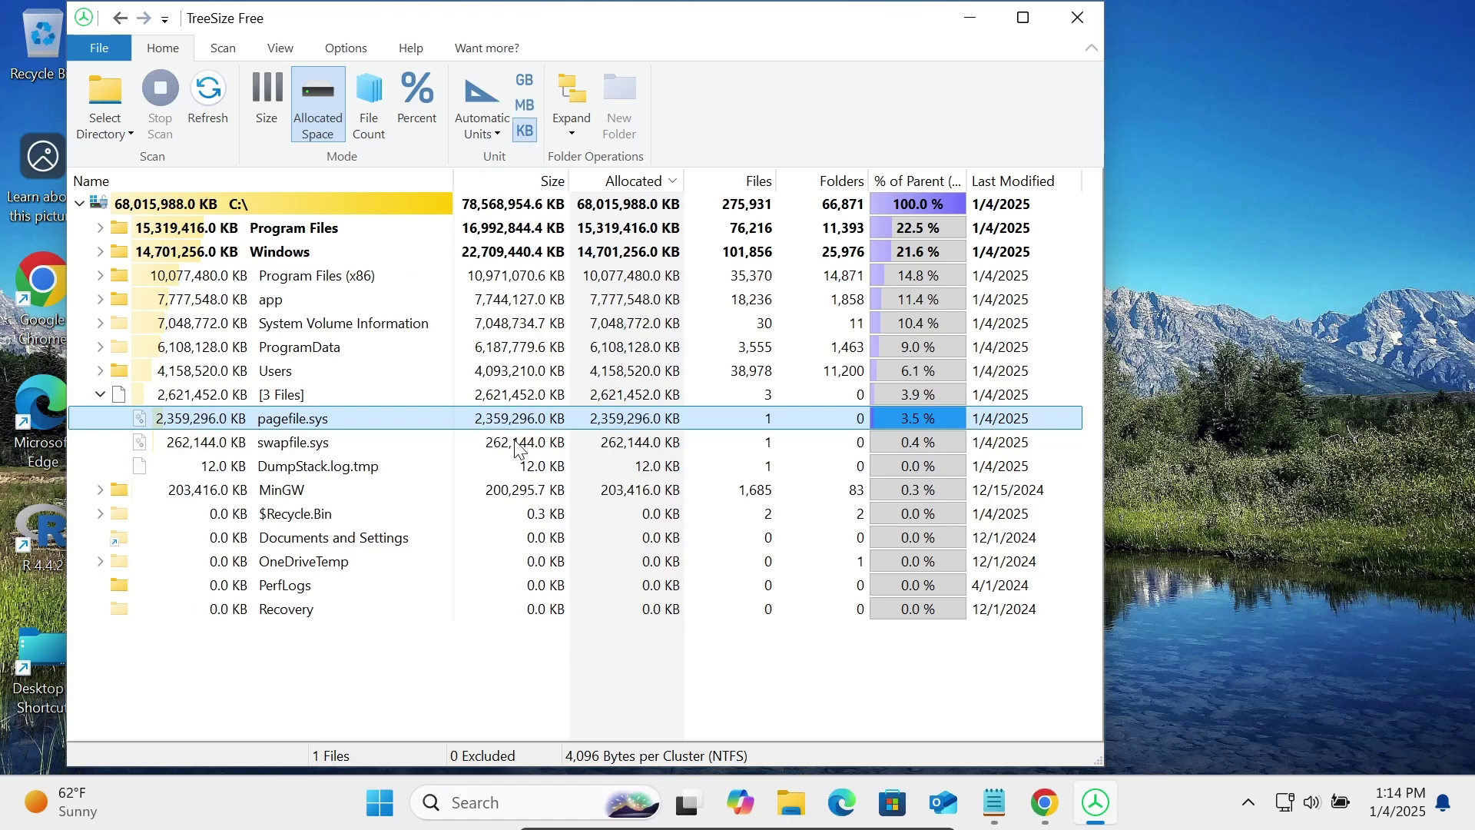
mouse_move(185, 537)
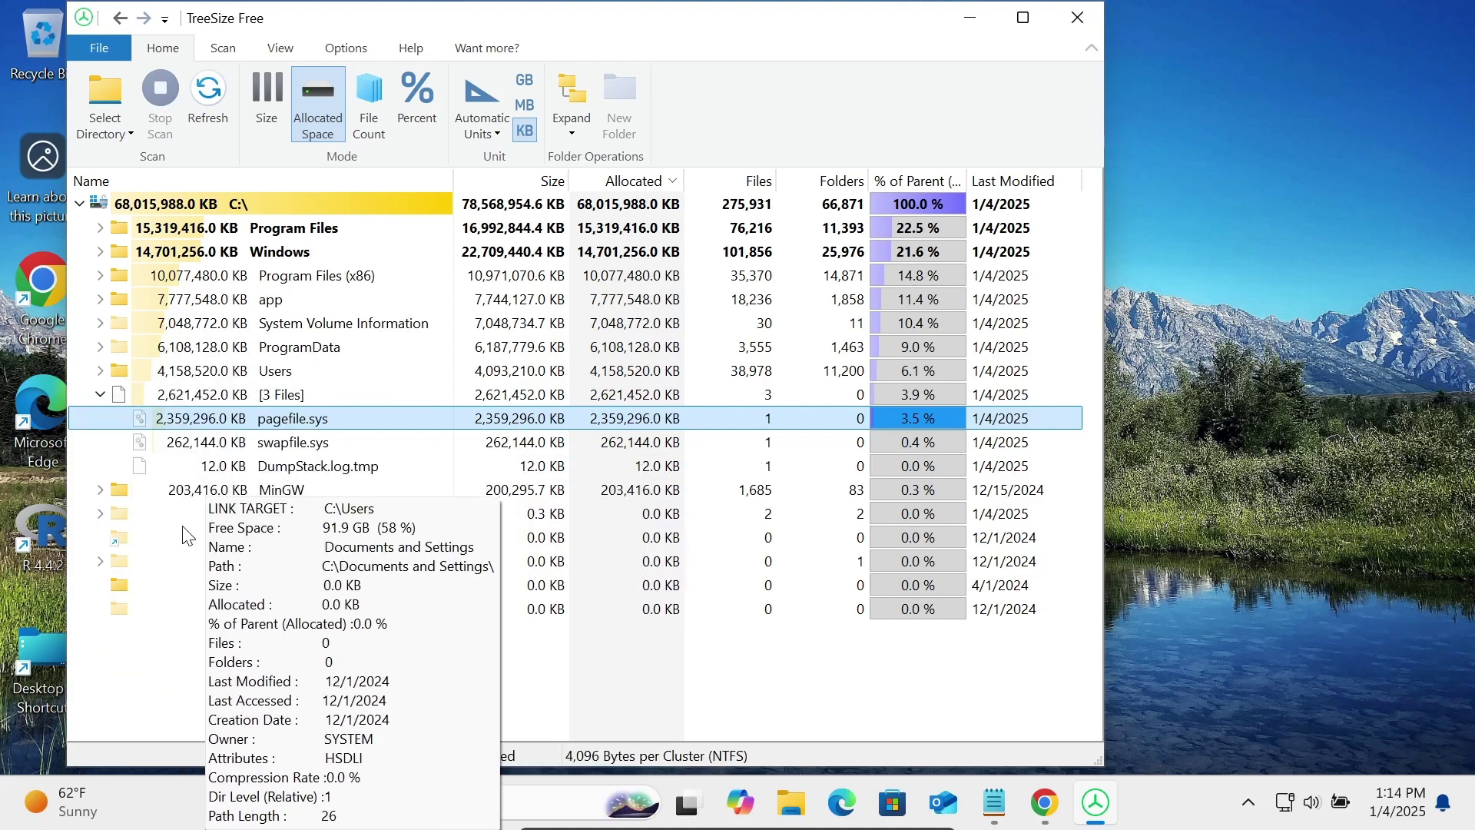
- Expand MinGW through libexec and gcc, and switch sizes from GB to MB
left_click(100, 490)
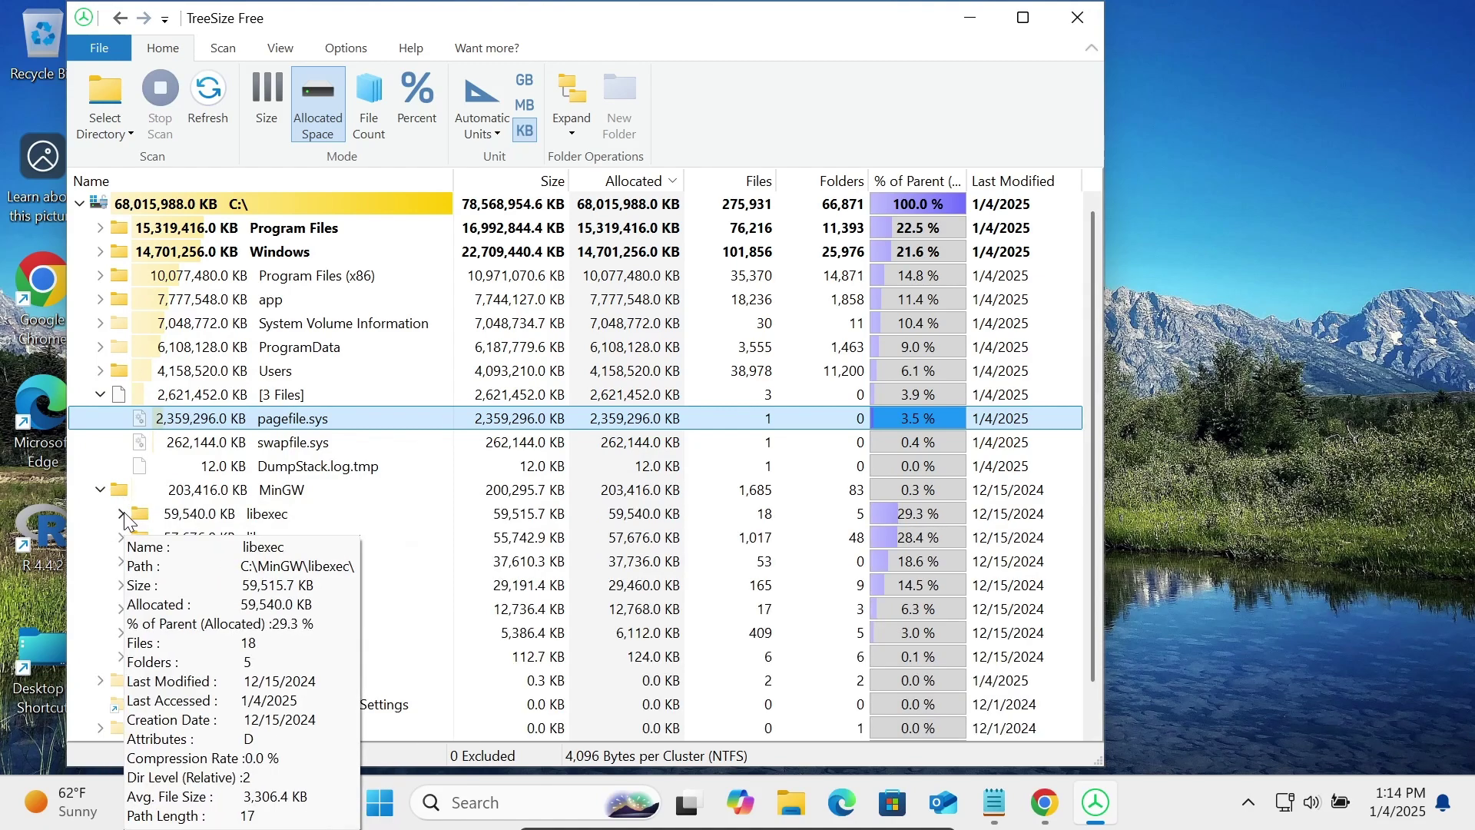
left_click(123, 513)
left_click(138, 539)
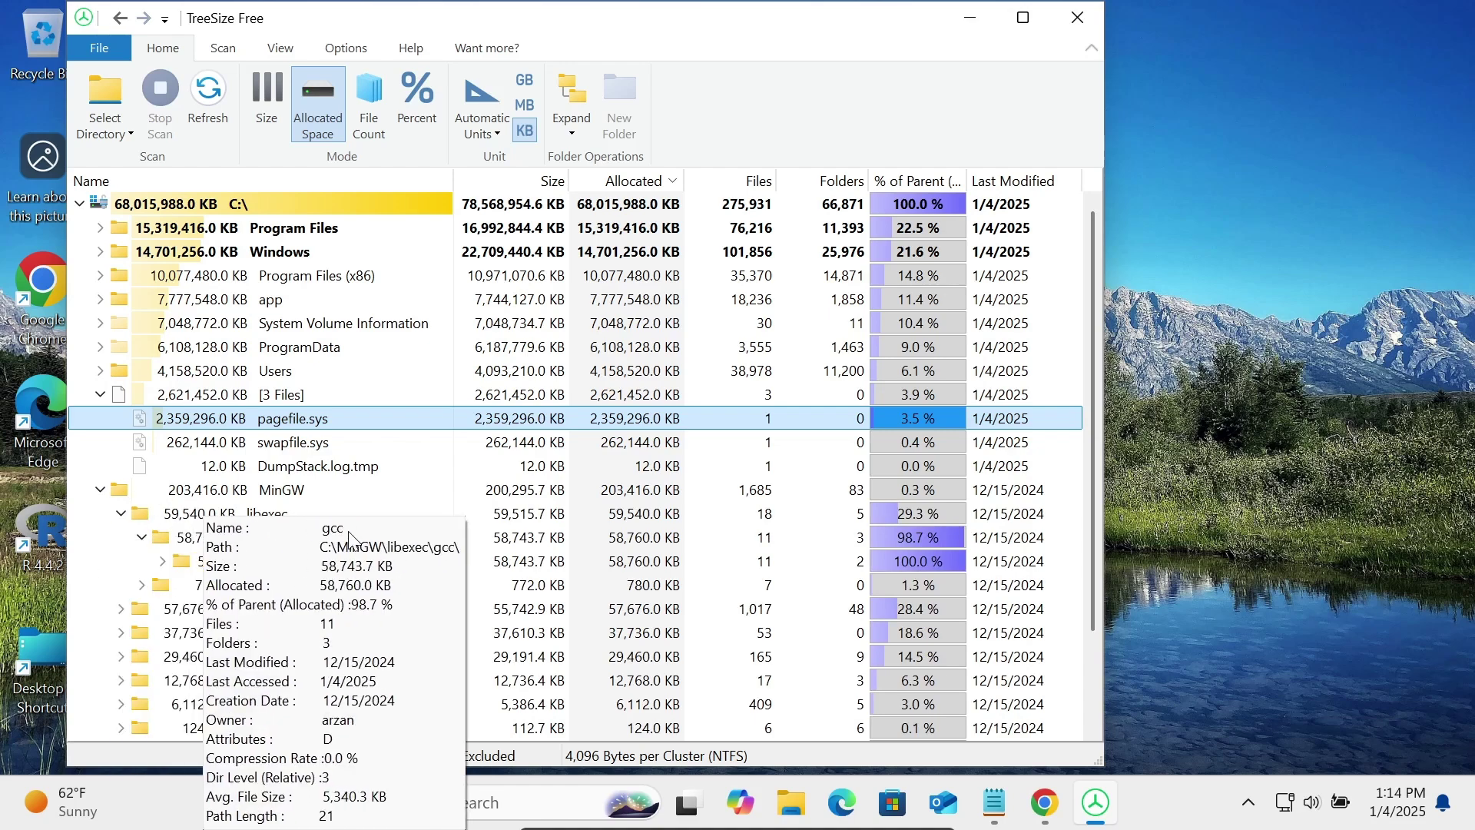
left_click(246, 495)
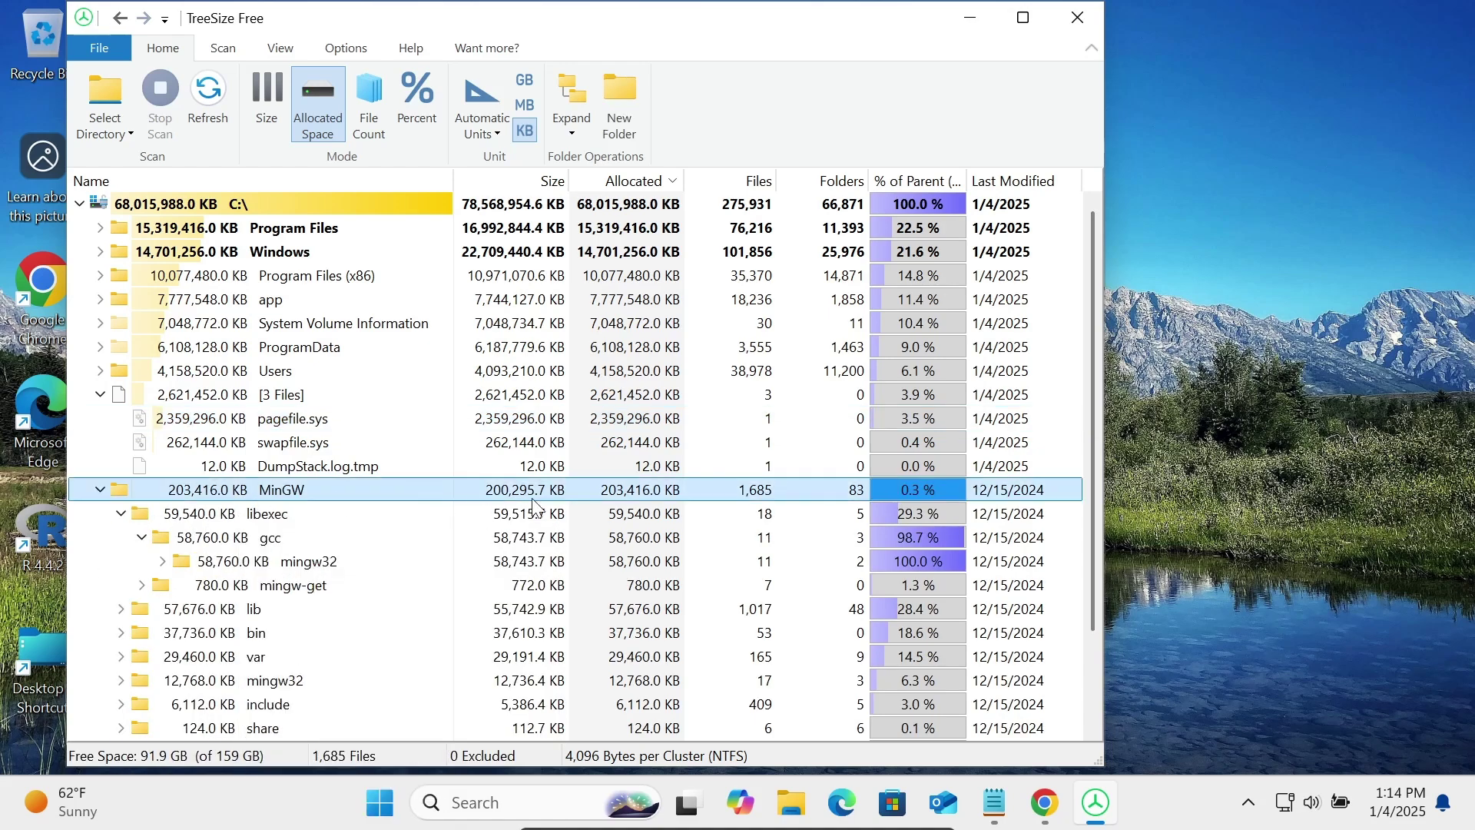
left_click(528, 82)
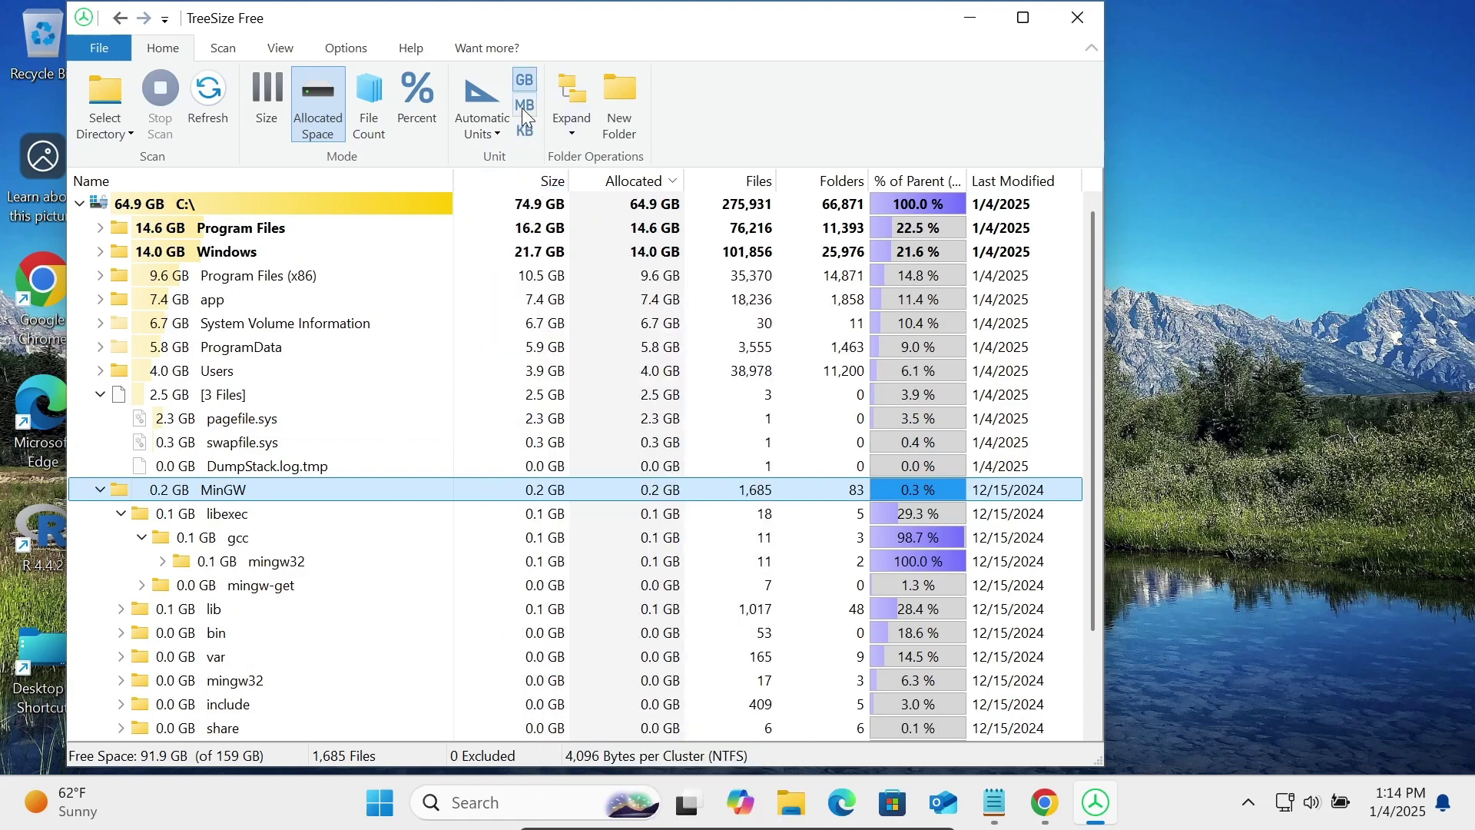
left_click(522, 106)
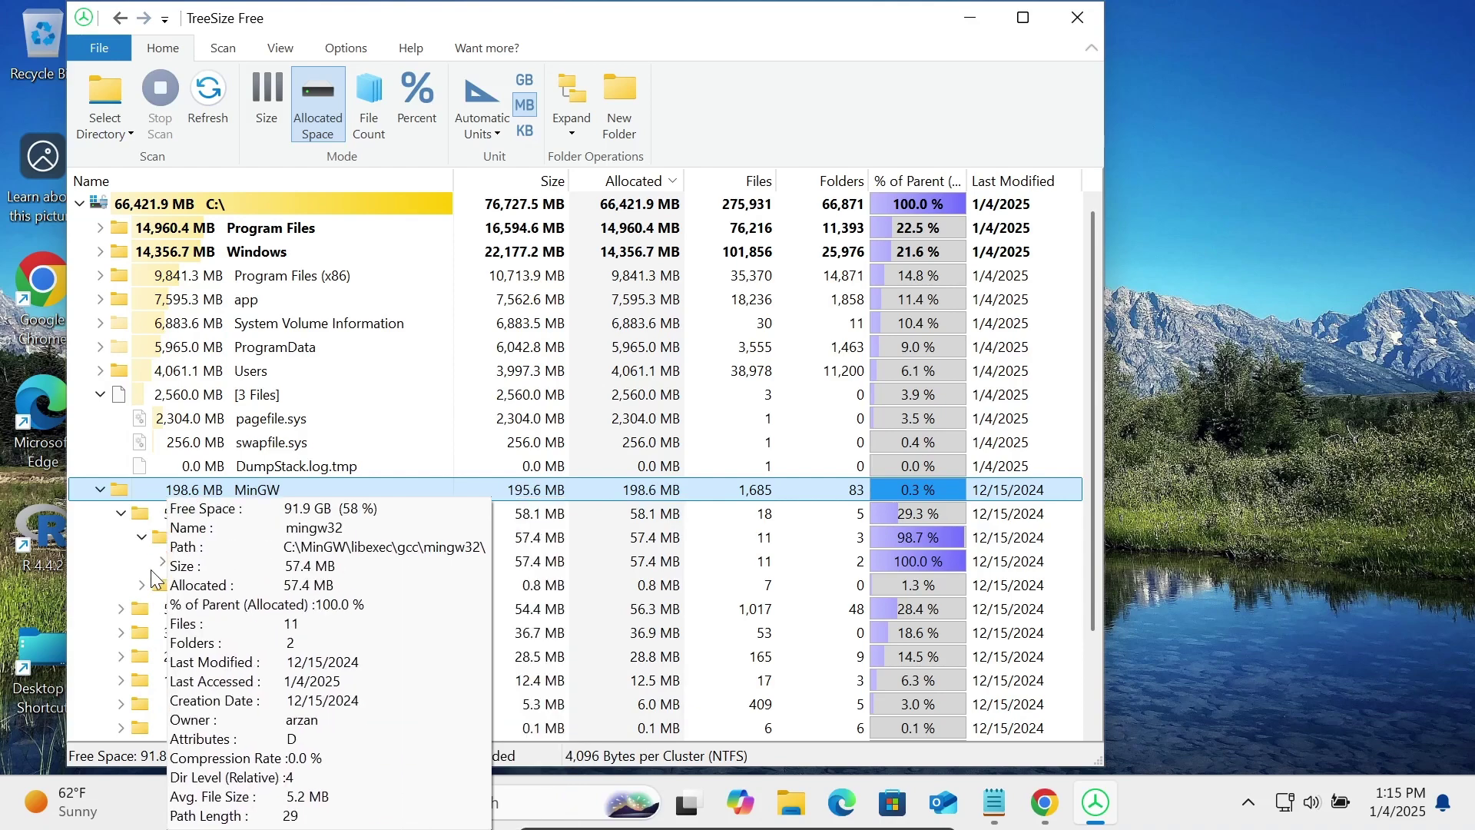
- Expand mingw32 and 6.3.0 to list its seven files
left_click(161, 562)
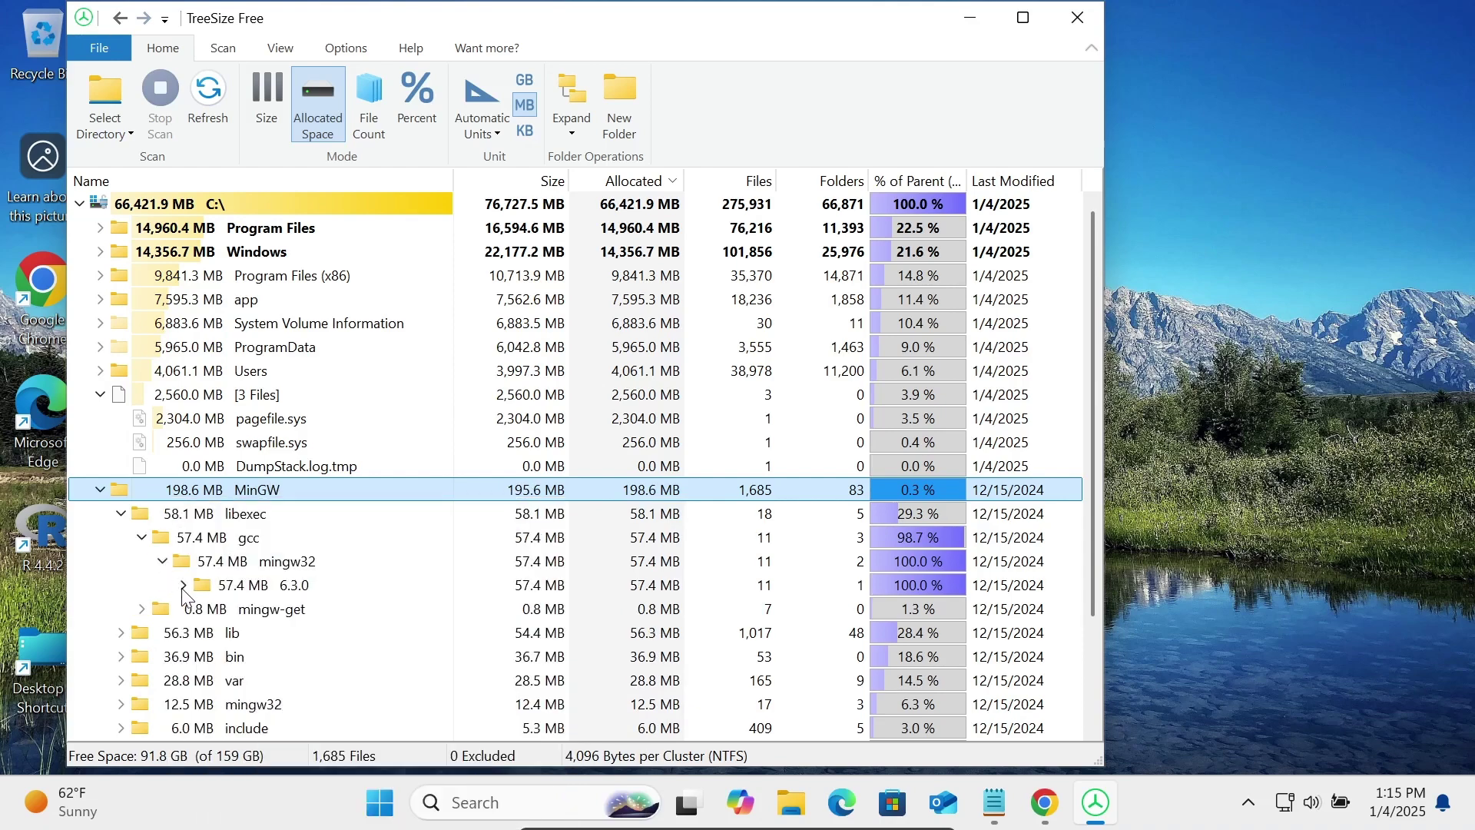
left_click(182, 586)
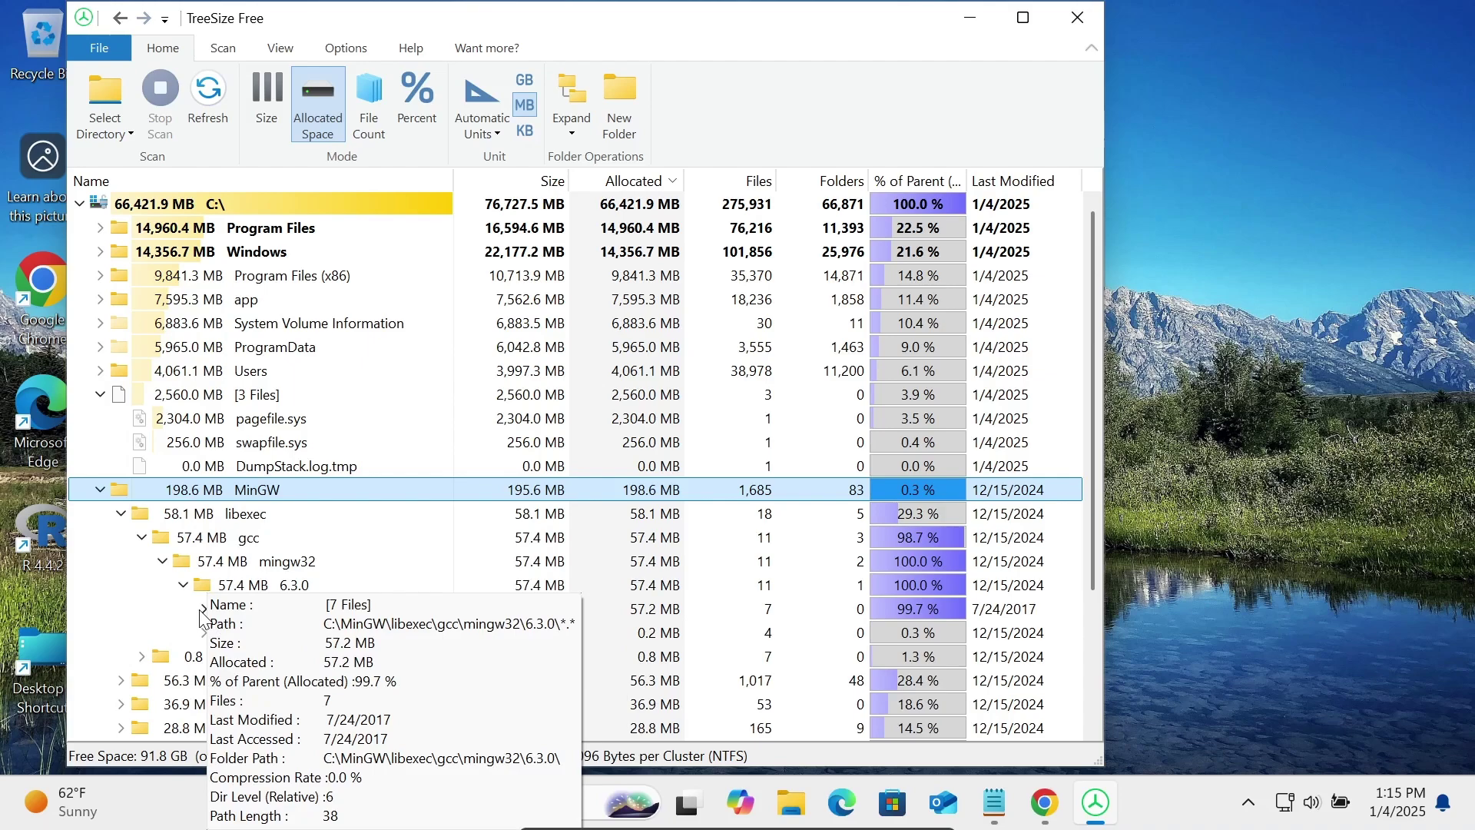
left_click(205, 608)
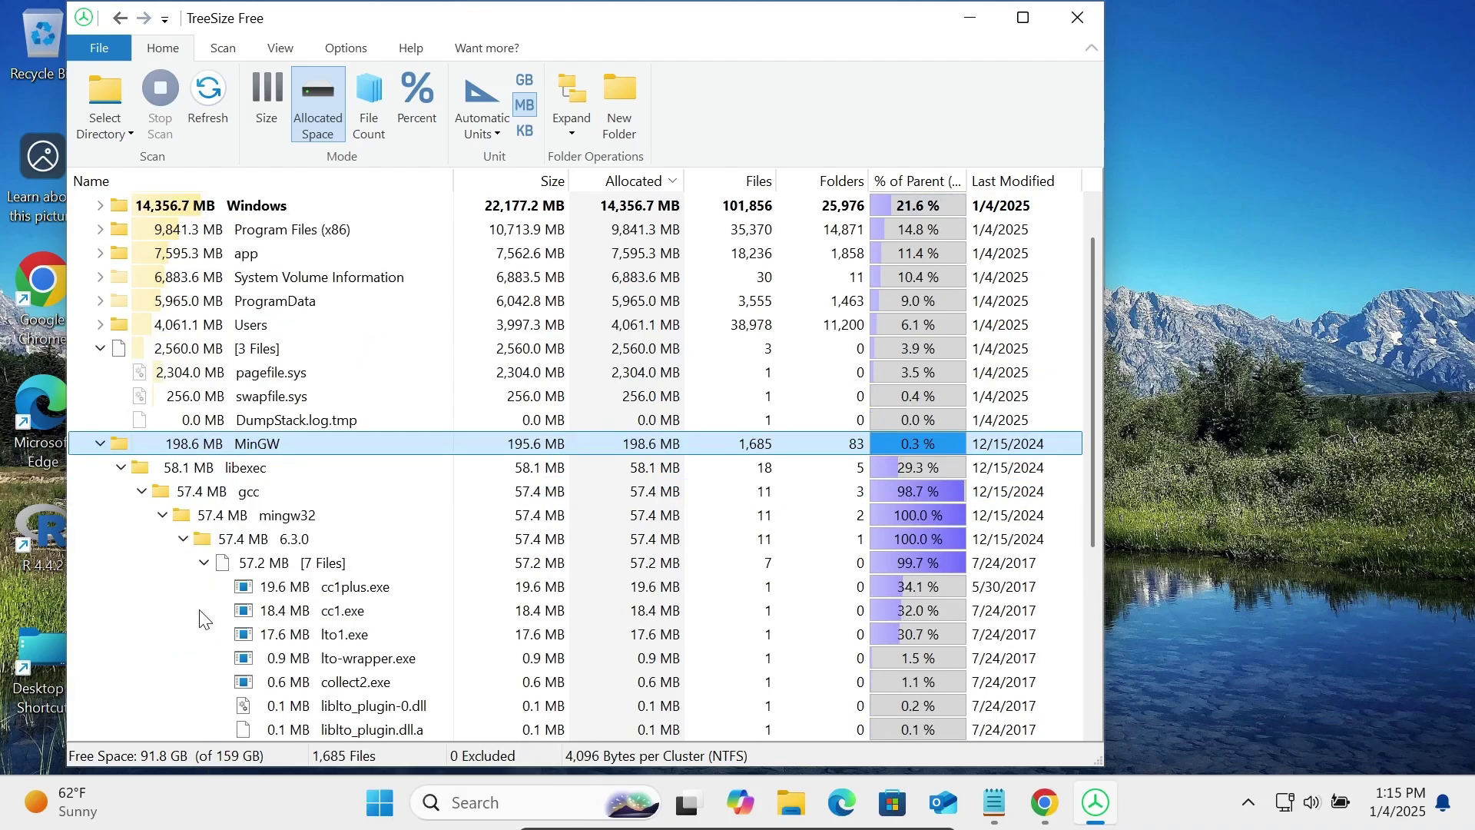
- Maximize the window, show sizes in KB, and collapse [3 Files] and MinGW
left_click(1023, 17)
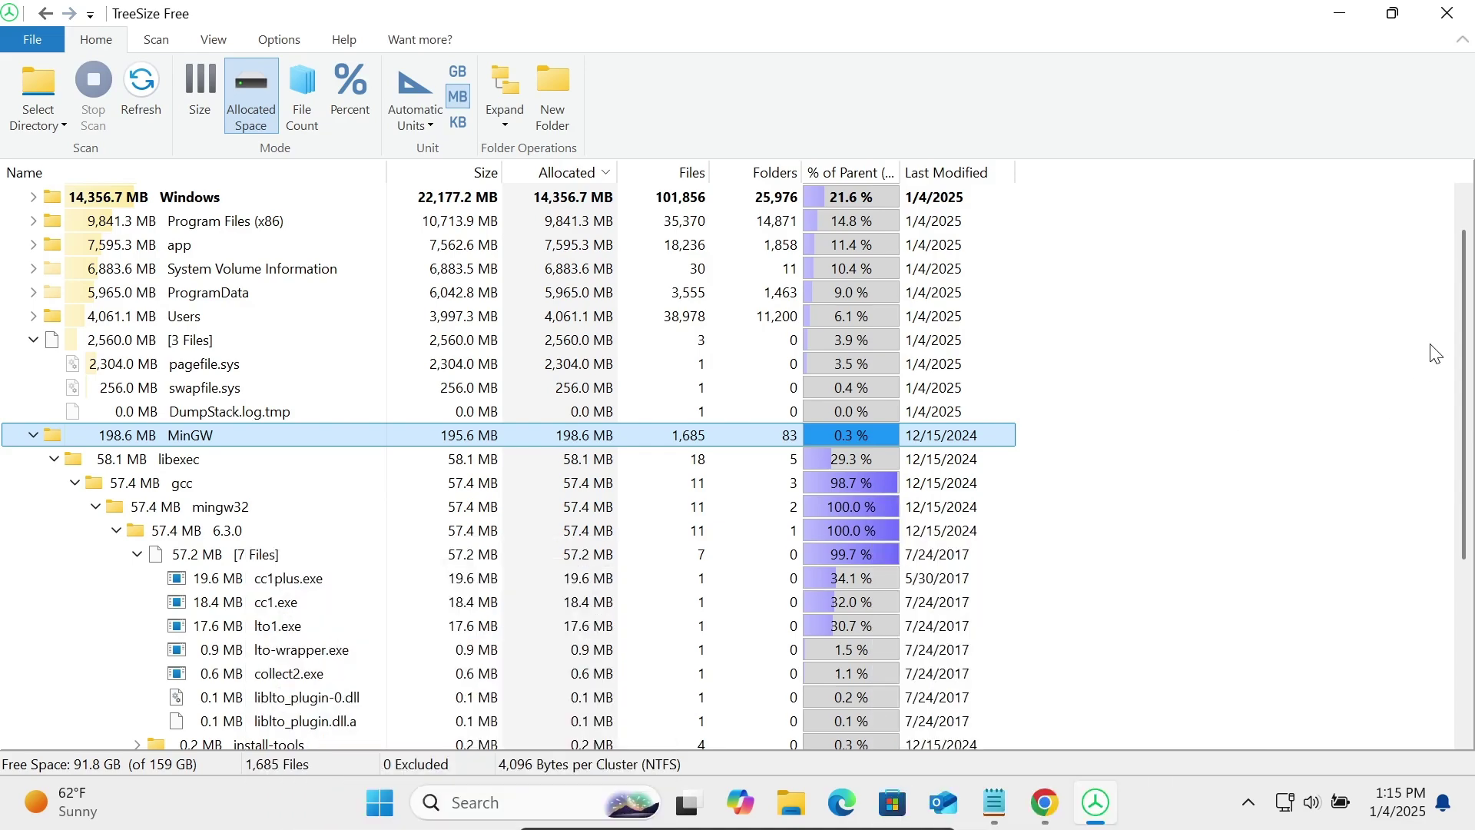
scroll(1461, 314, "down", 1)
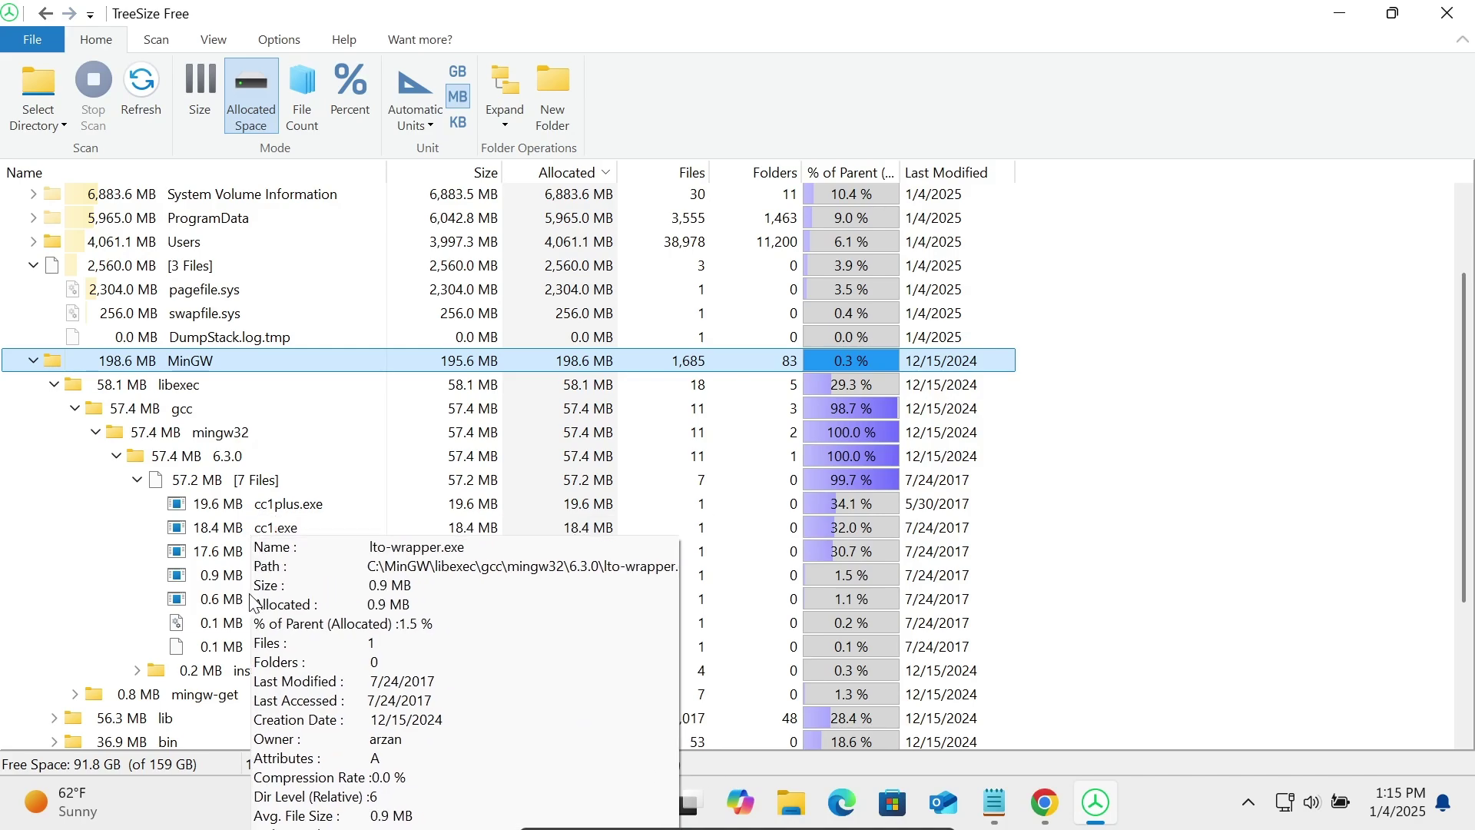
left_click(458, 123)
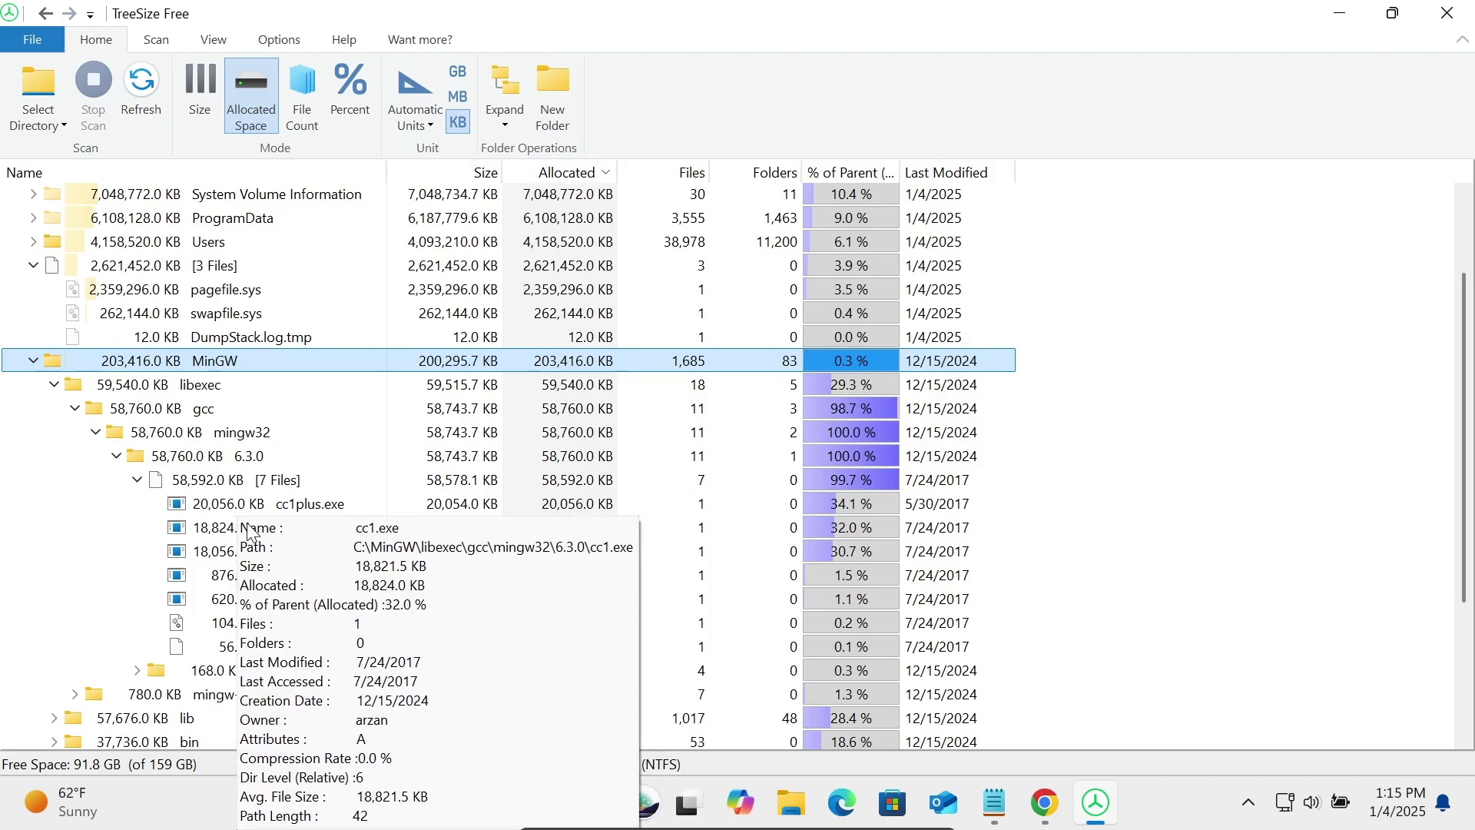
left_click(32, 267)
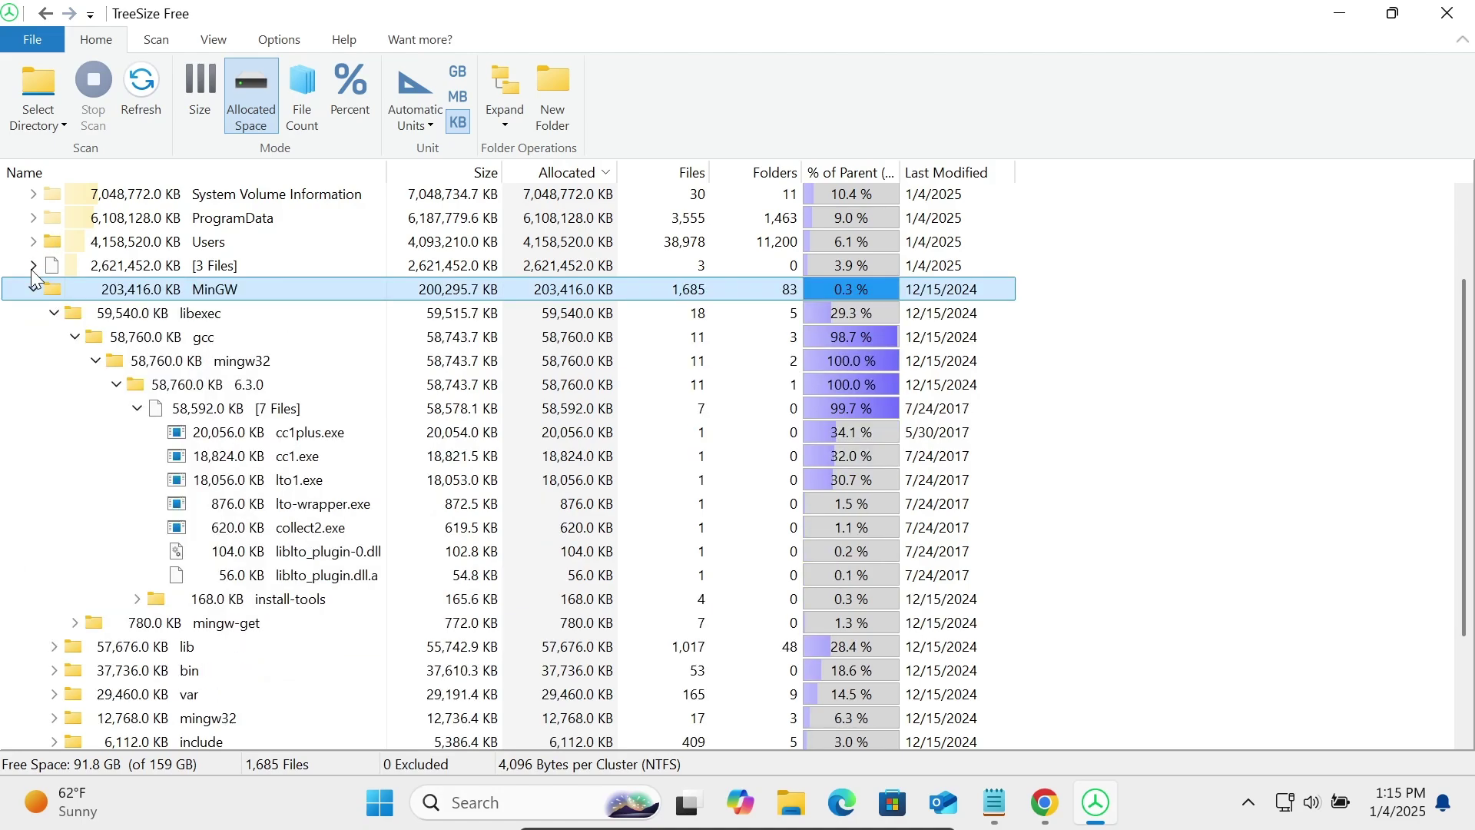
left_click_drag(1463, 412, 1455, 222)
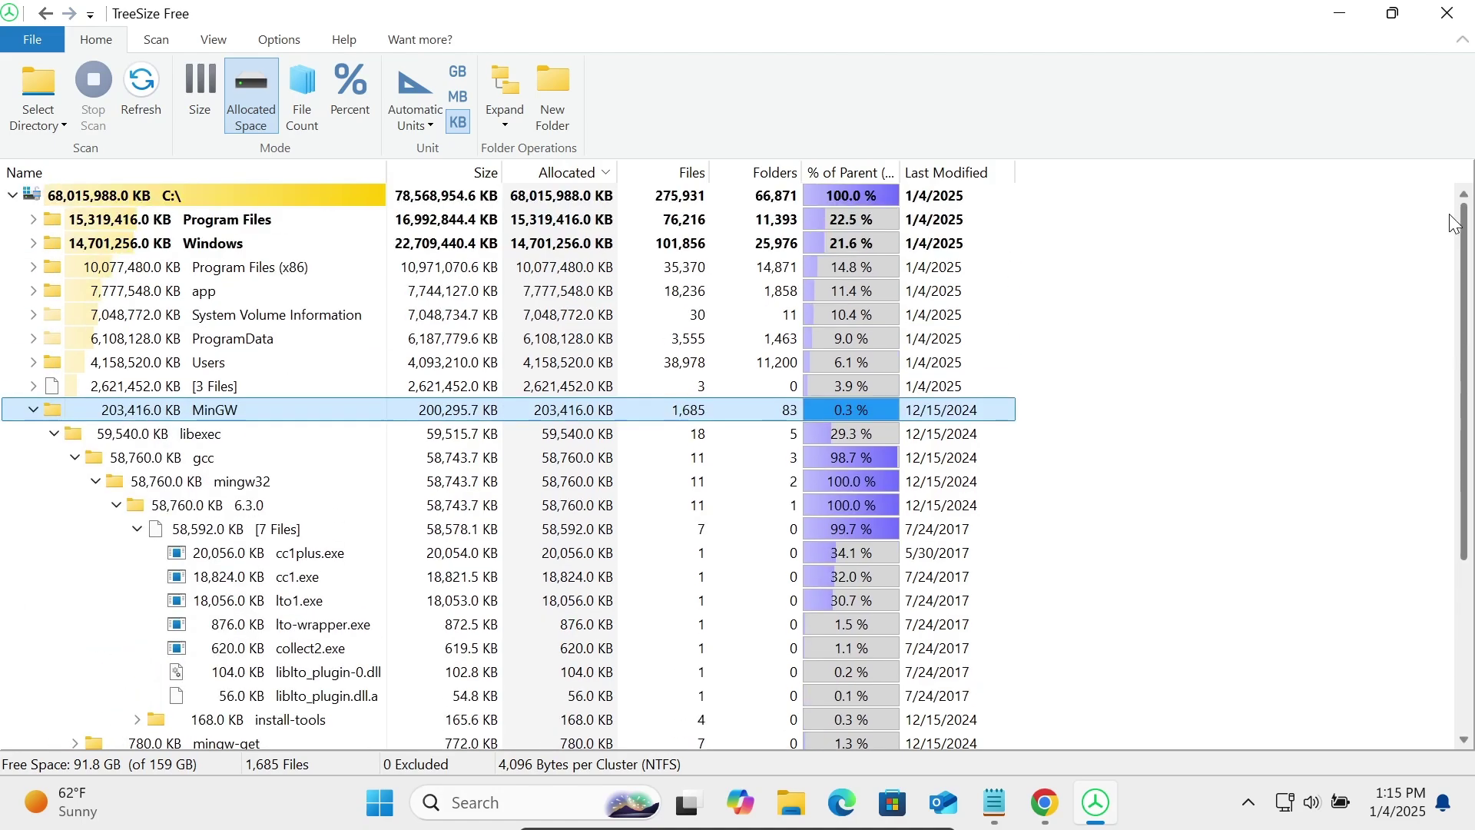
left_click(33, 410)
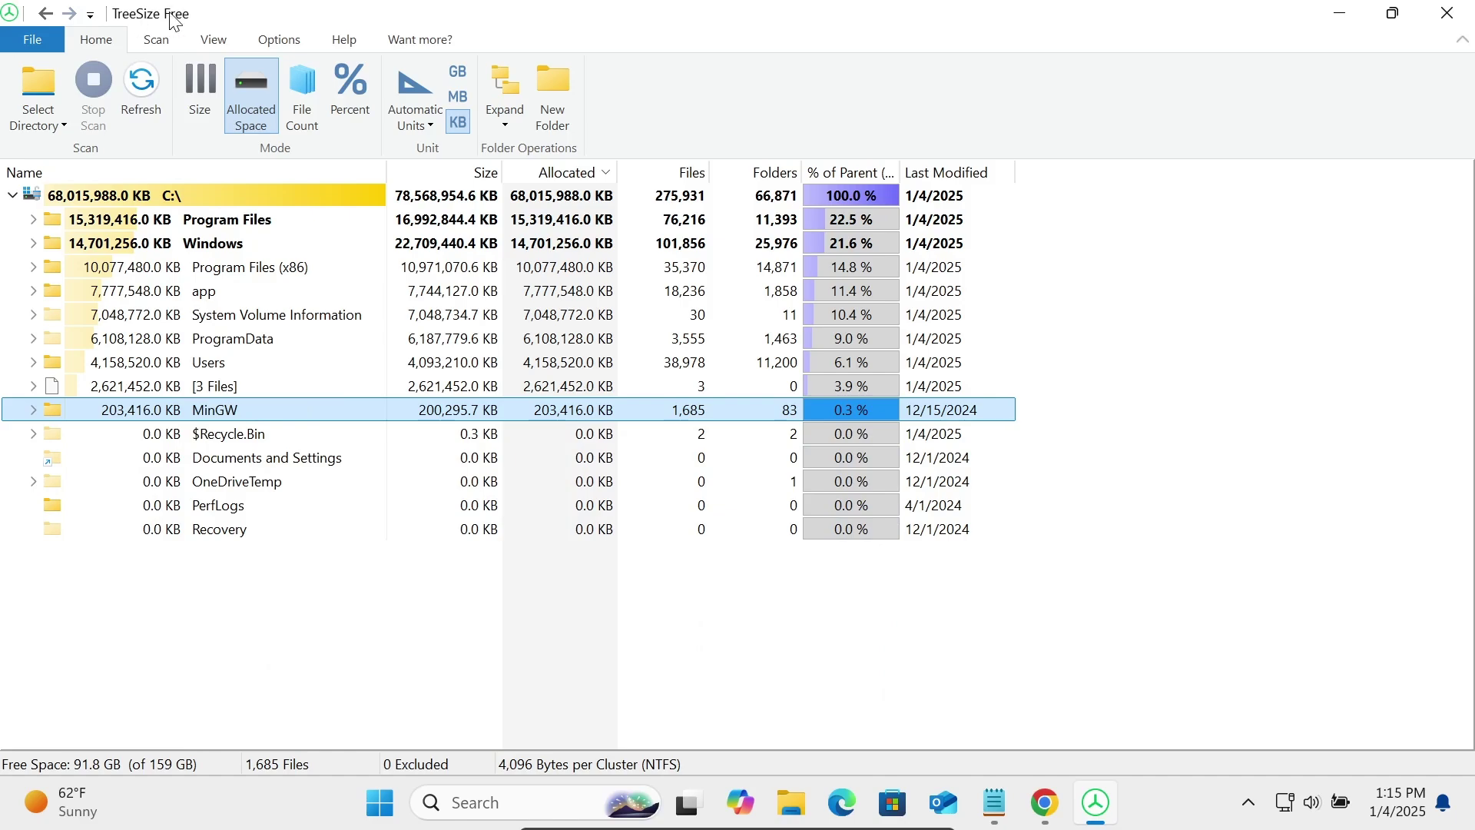
- Show file counts, then expand MinGW one level with Expand > To Level 2
left_click(297, 111)
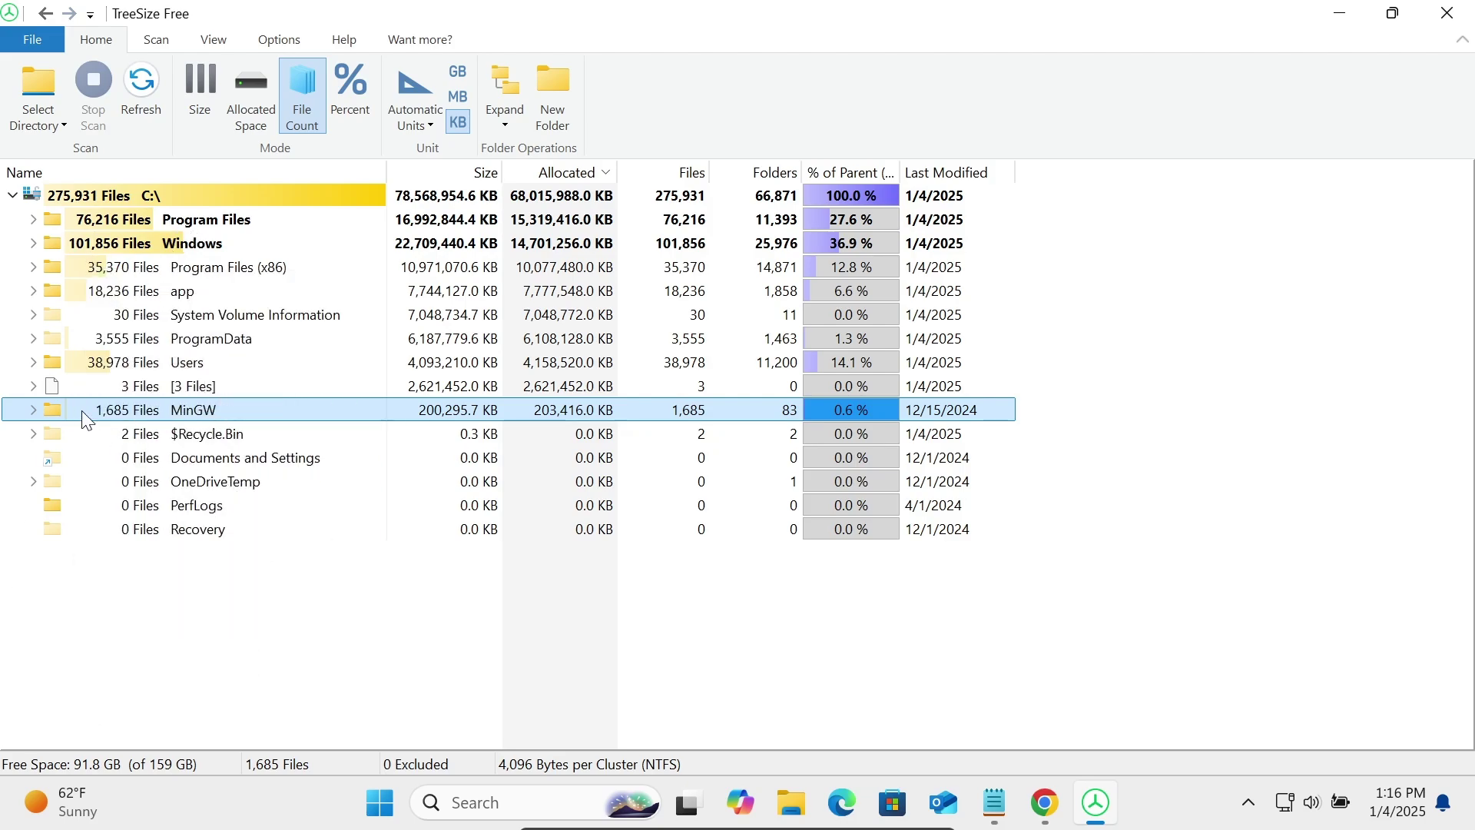
double_click(164, 408)
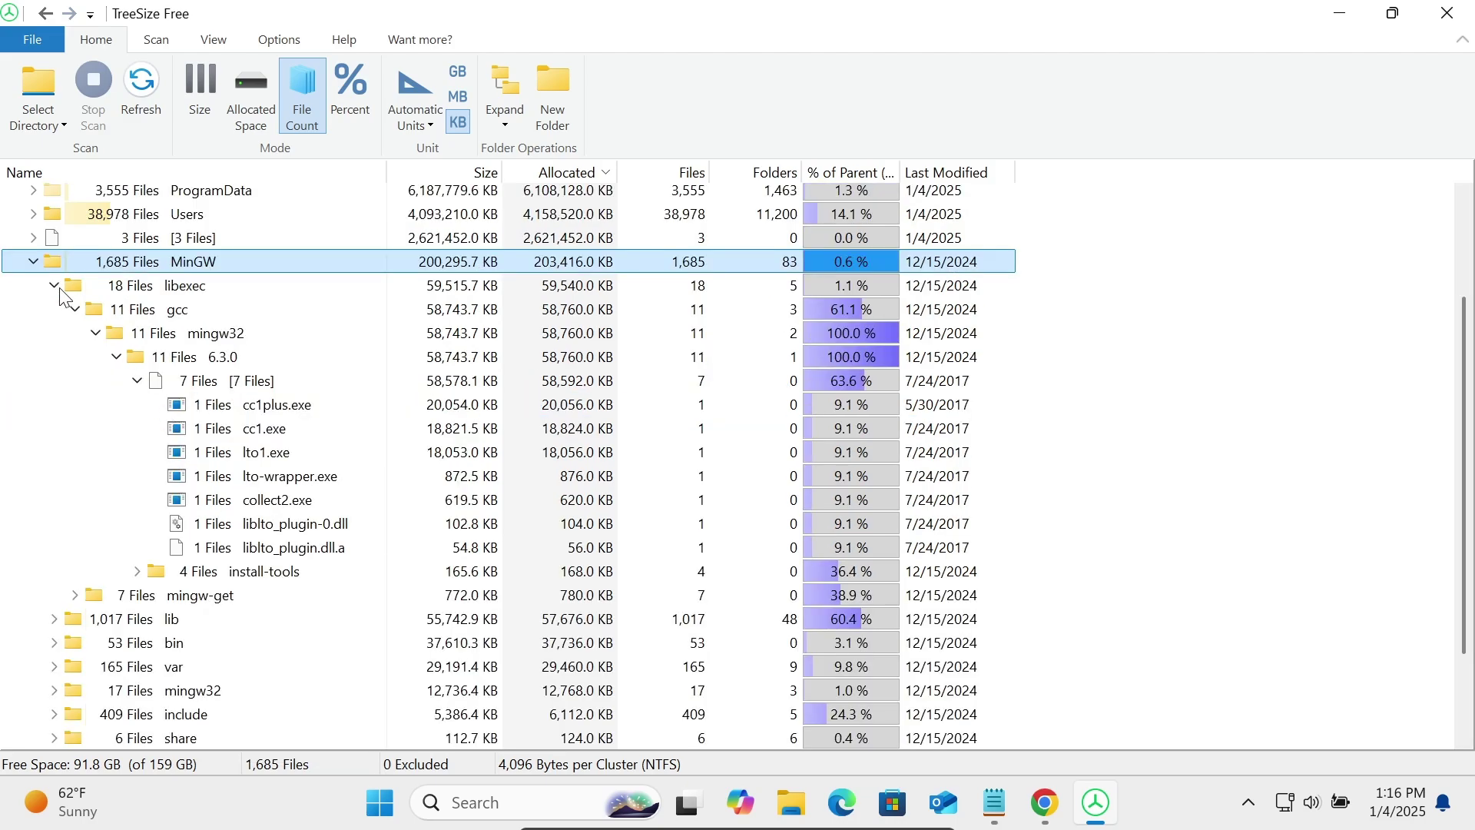
left_click(34, 263)
mouse_move(290, 293)
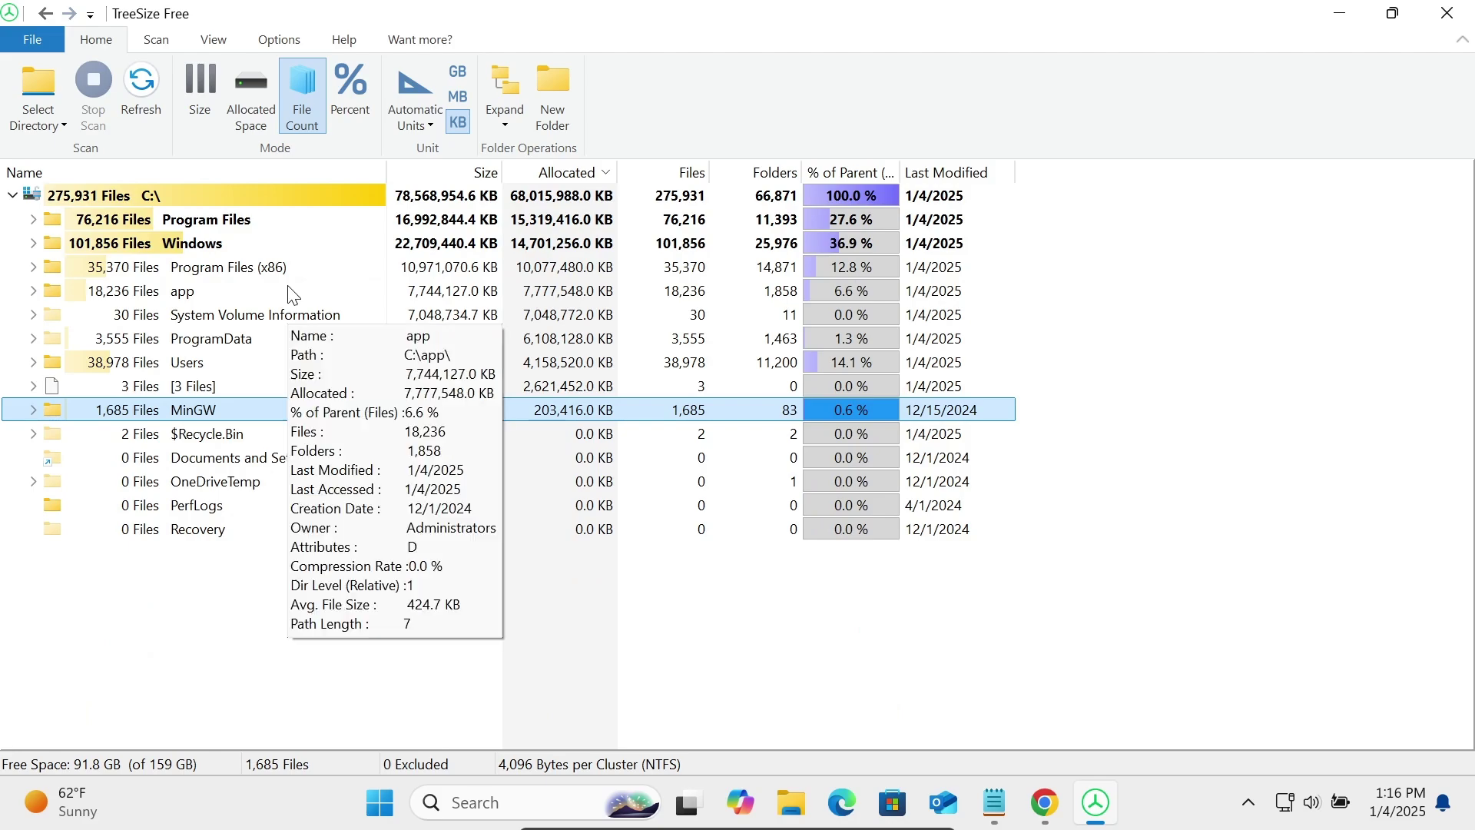
left_click(511, 106)
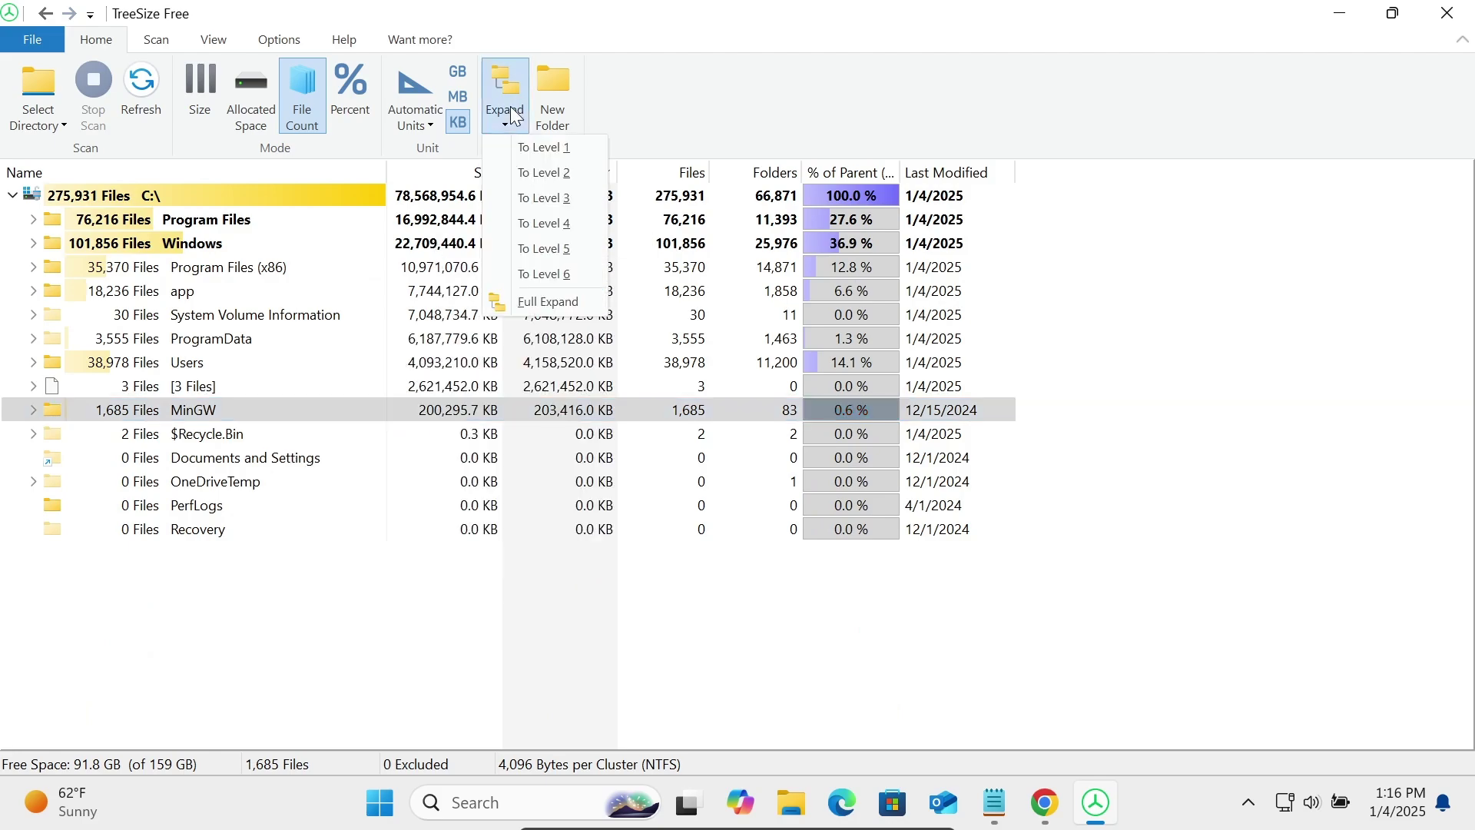
left_click(529, 150)
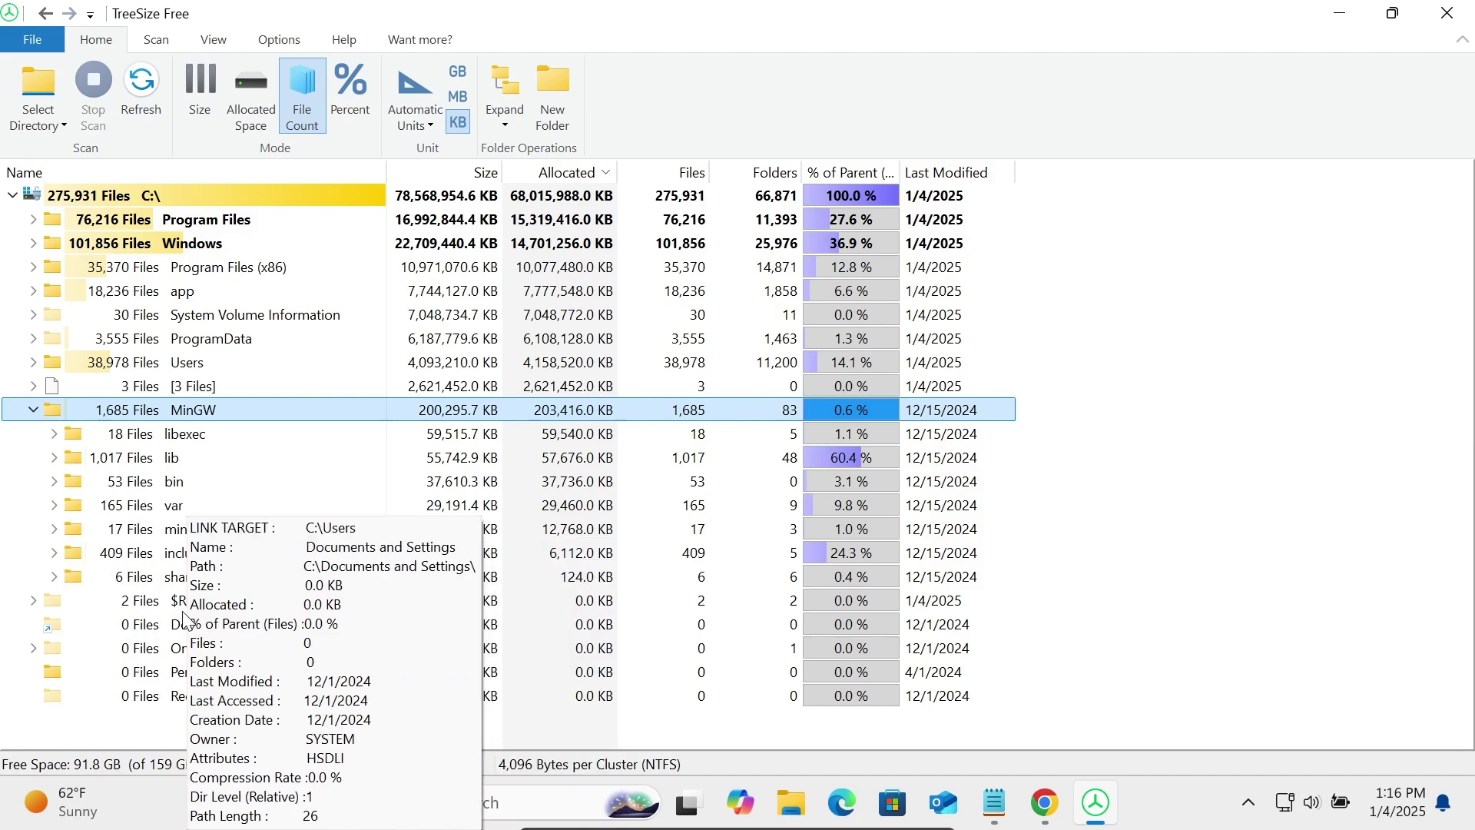
- Switch to Percent, select Program Files and Windows, then change mode to Allocated Space, then Size
left_click(344, 92)
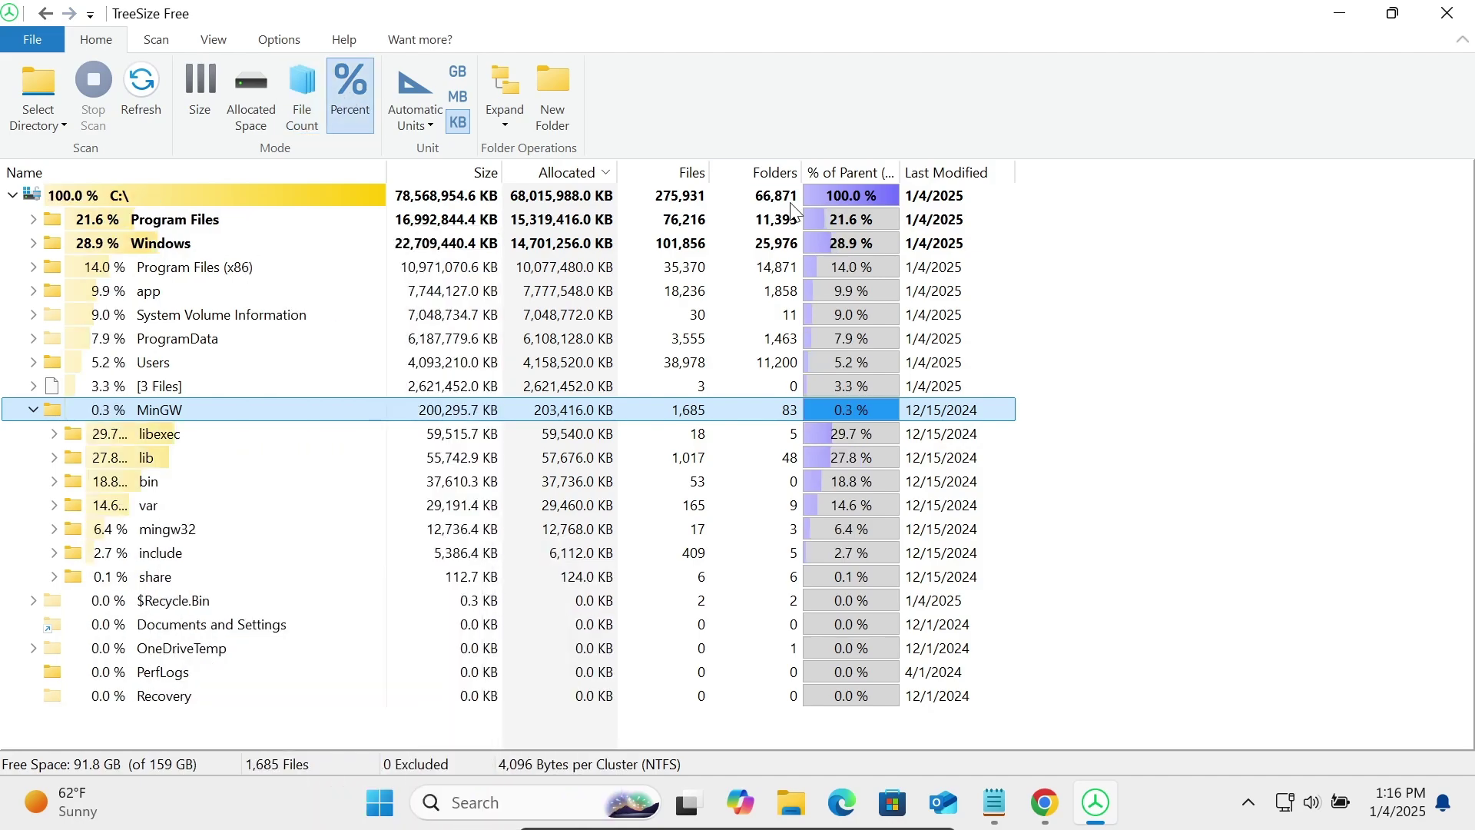
mouse_move(507, 235)
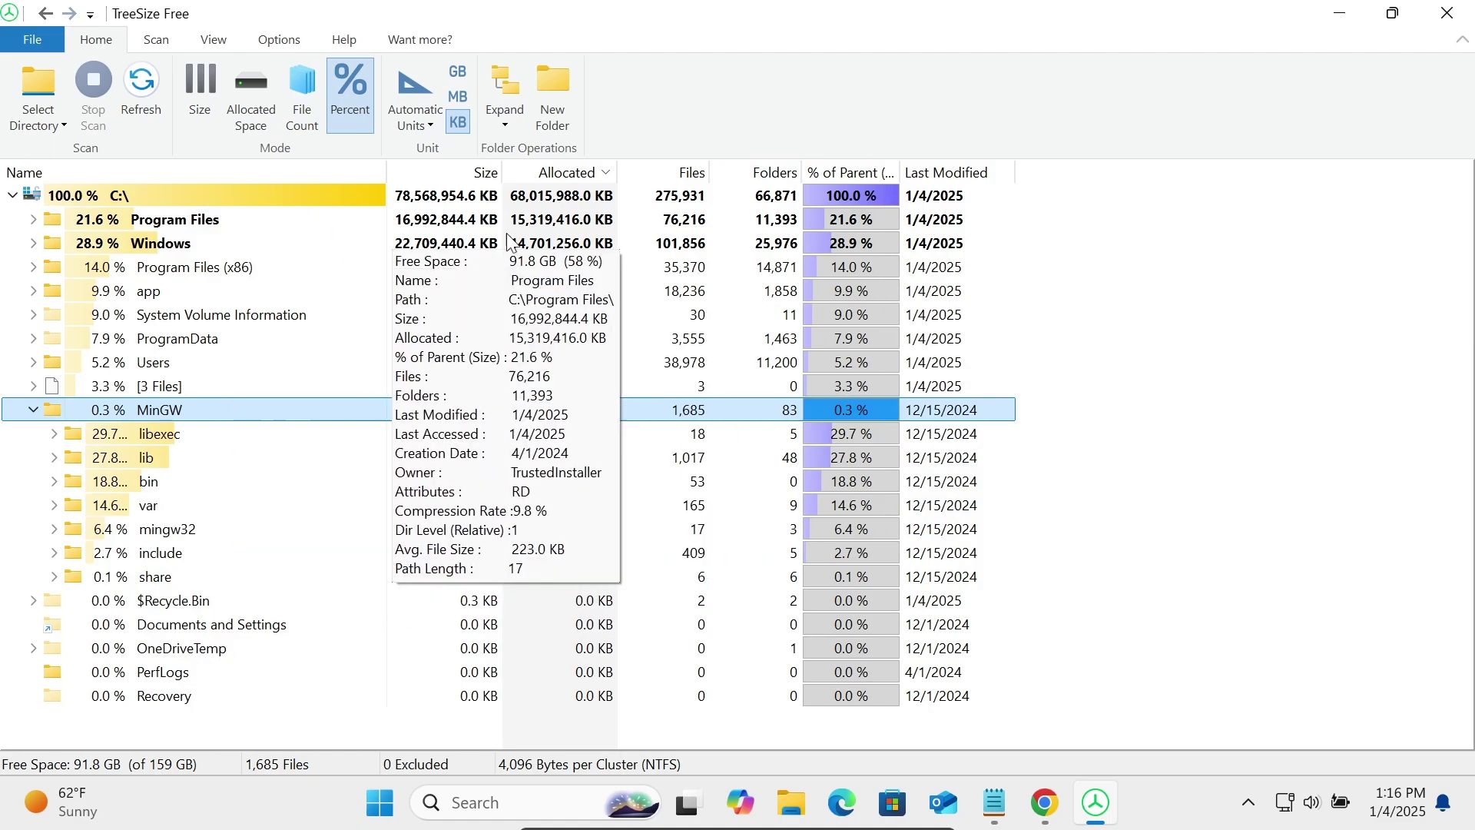
left_click(541, 227)
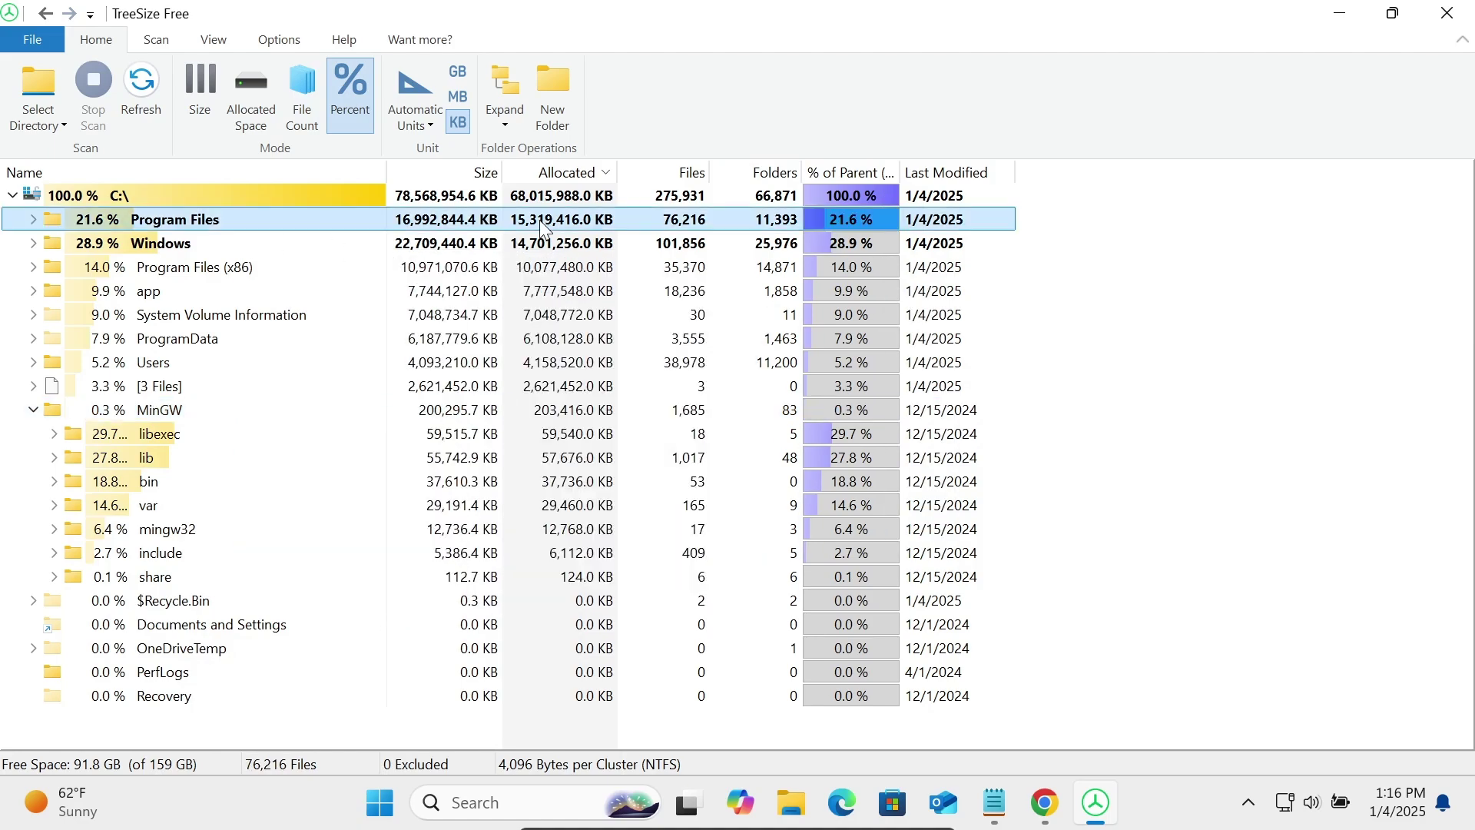
left_click(840, 245)
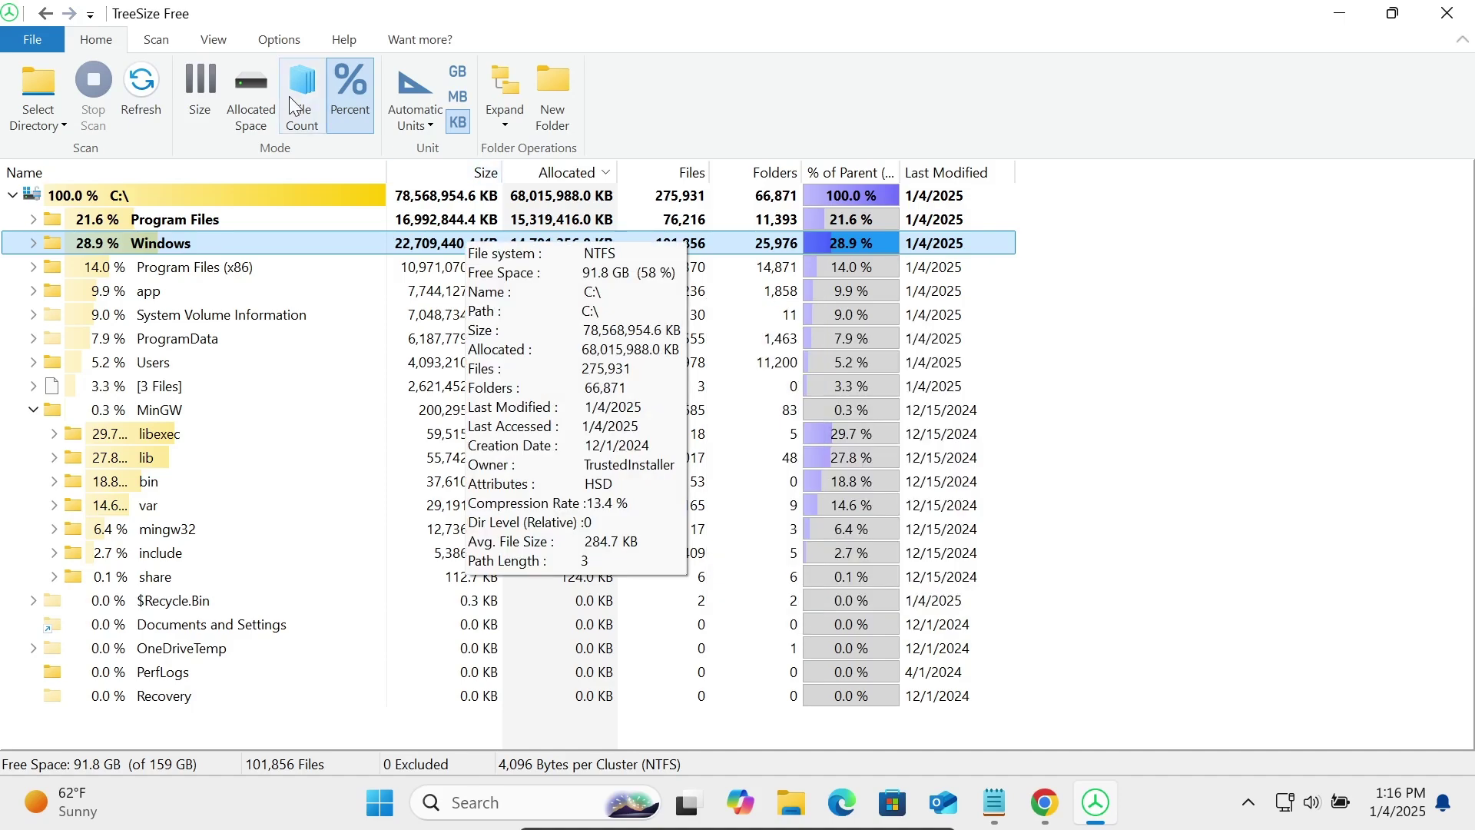
left_click(244, 85)
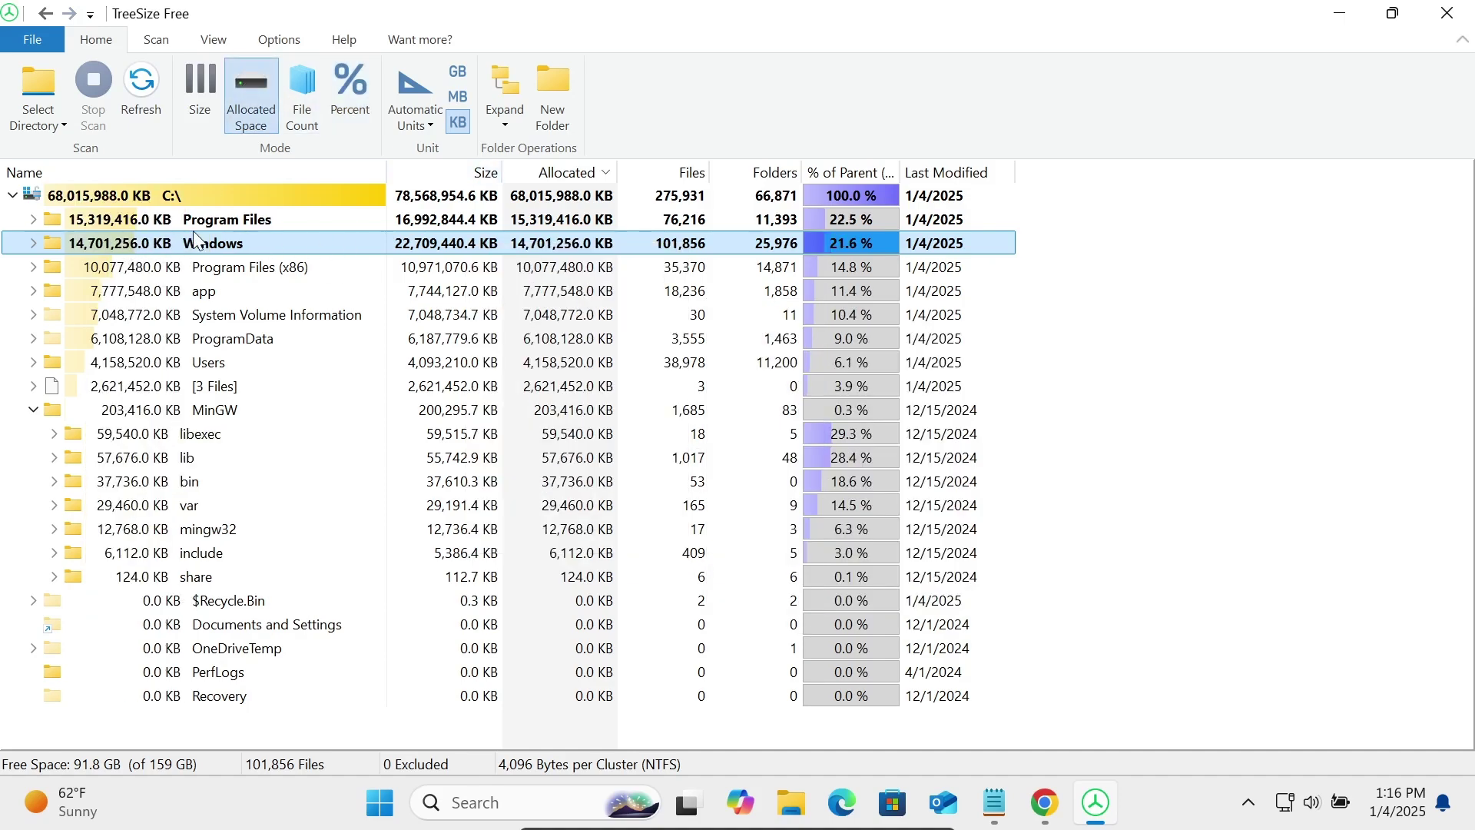
left_click(200, 93)
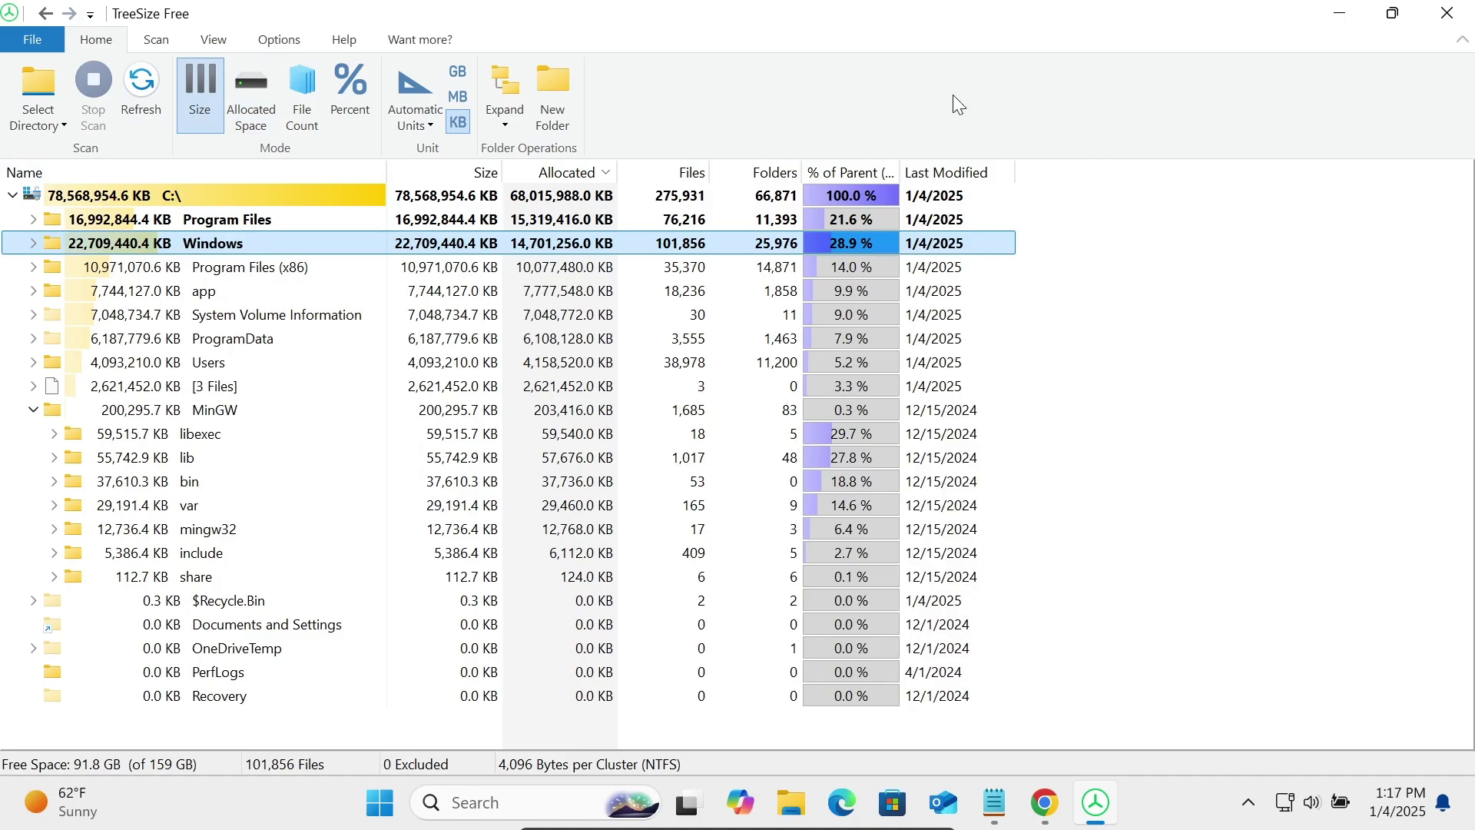
- Bring Notepad forward and focus the Zedd.txt note on displaying folder size in Windows 11
left_click(994, 802)
left_click(815, 327)
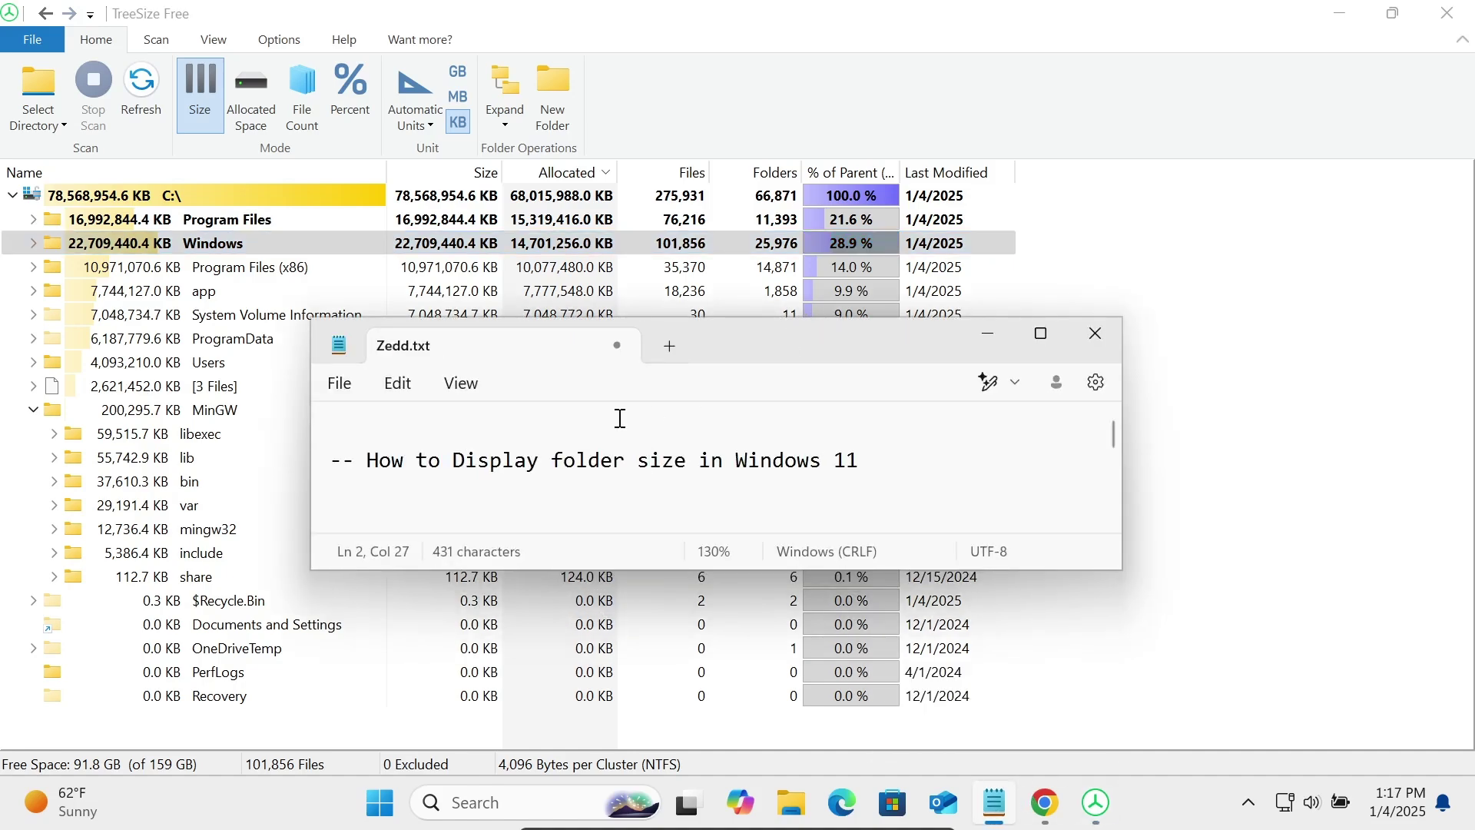